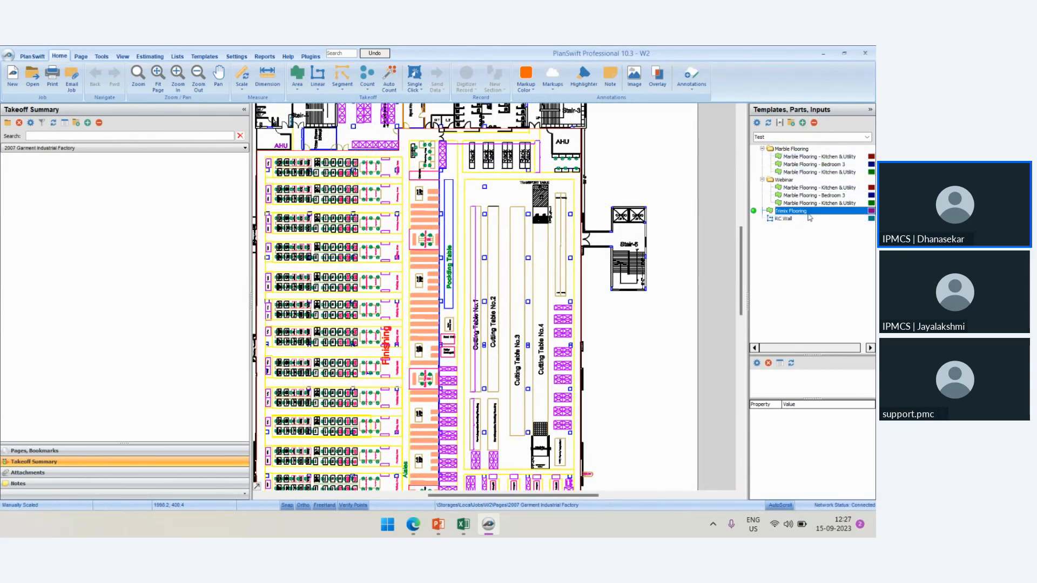
Browse the sample takeoff templates and look through the general area takeoff tools, from Basic Area to SQ FT with Slope %.
click(204, 56)
click(48, 123)
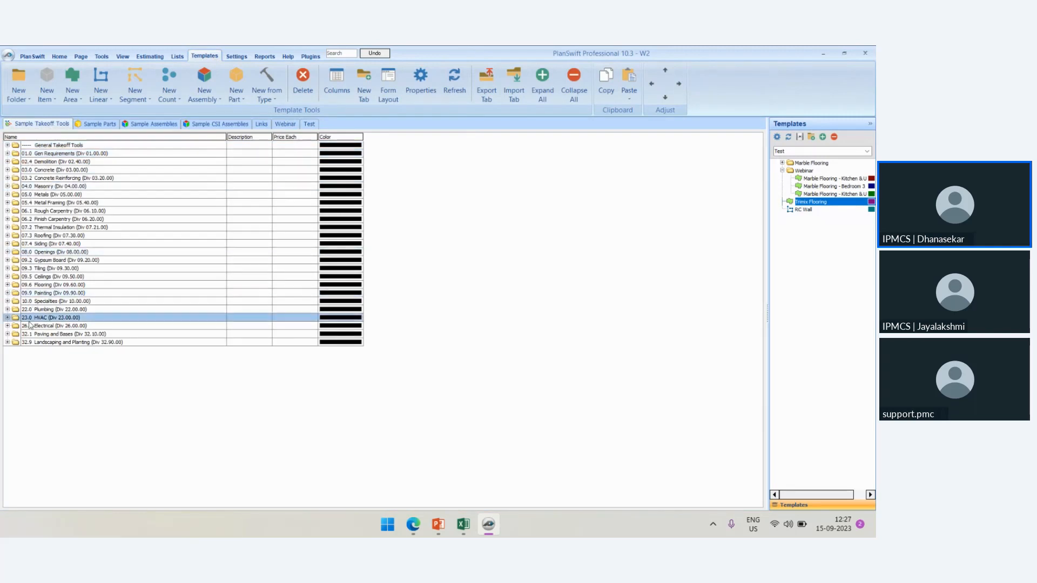
click(8, 145)
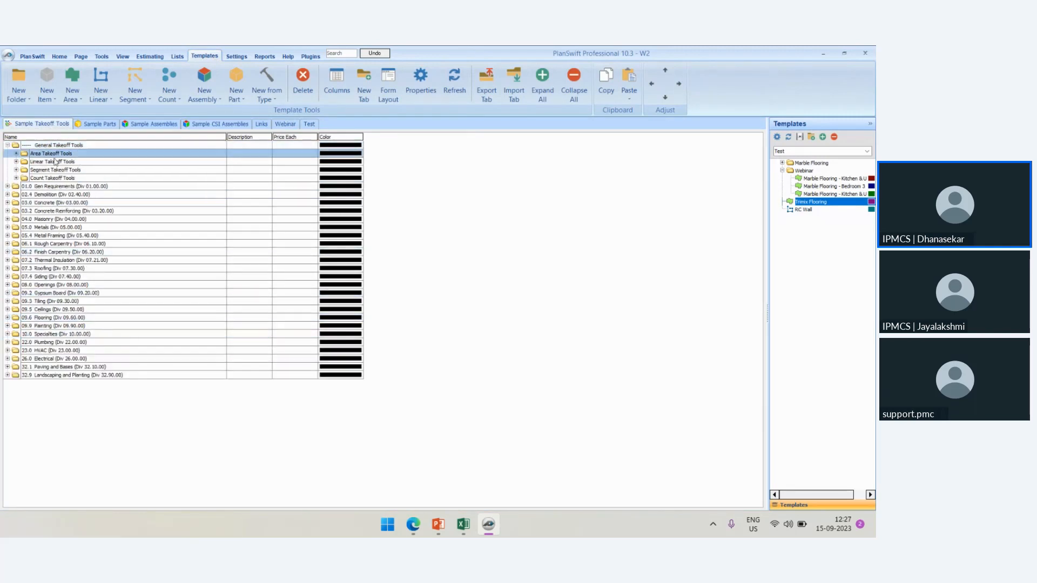
click(16, 154)
click(68, 163)
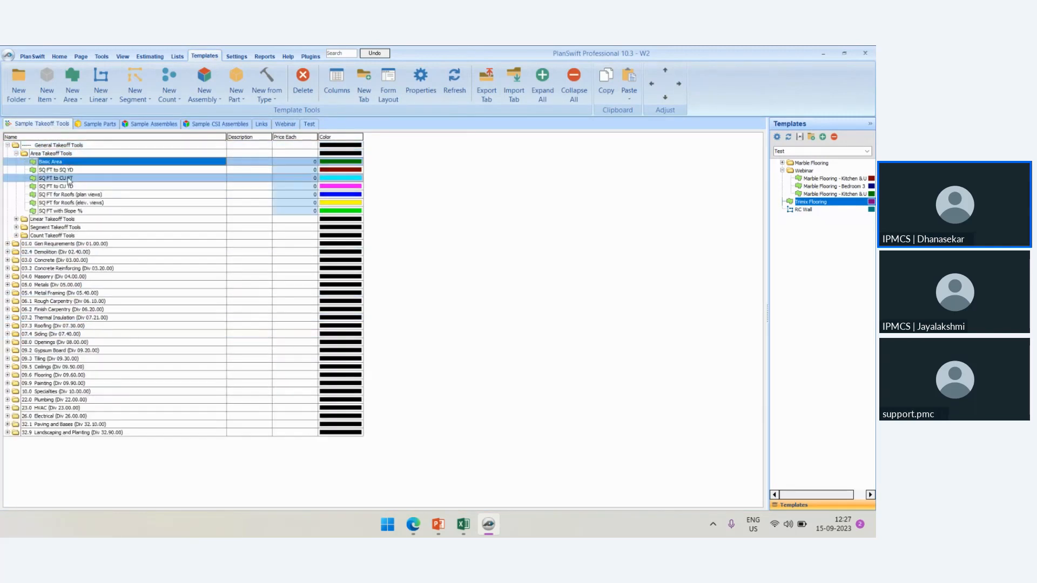
click(68, 178)
click(68, 197)
click(70, 211)
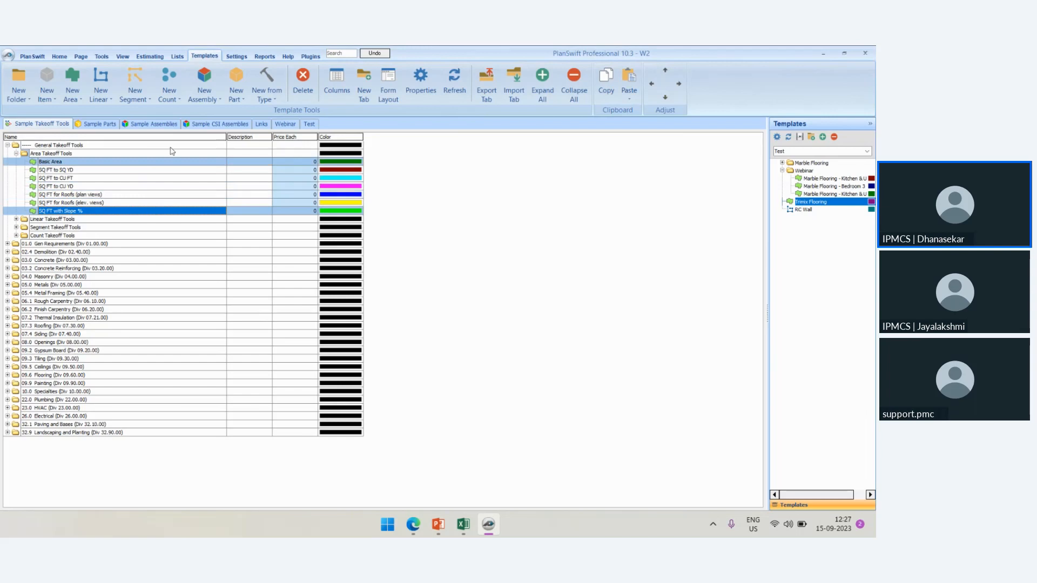
Start a new area takeoff on the factory plan from the Trimix Flooring template, keeping its default properties.
click(59, 56)
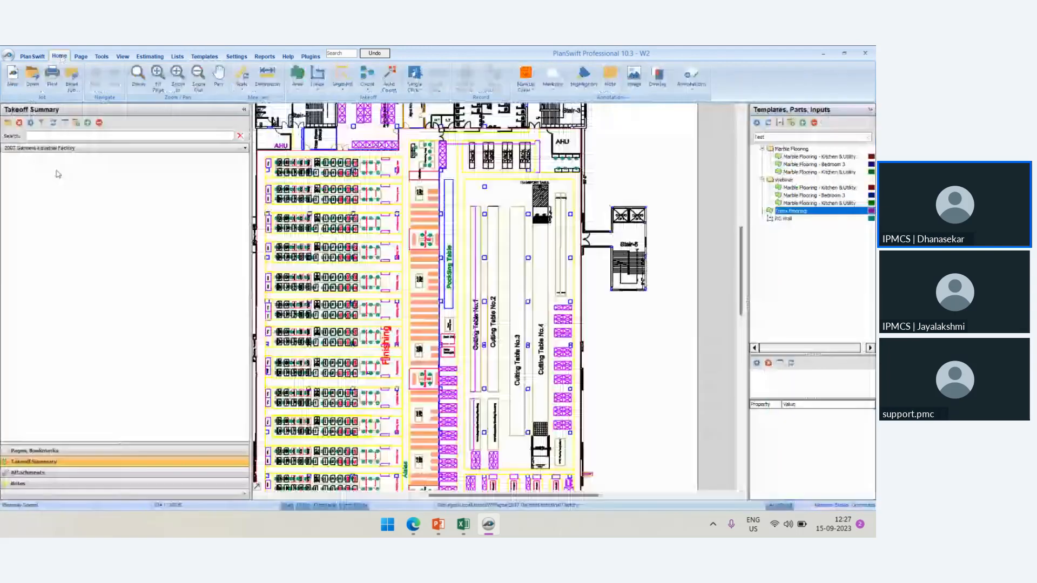
scroll(468, 222, down, 4)
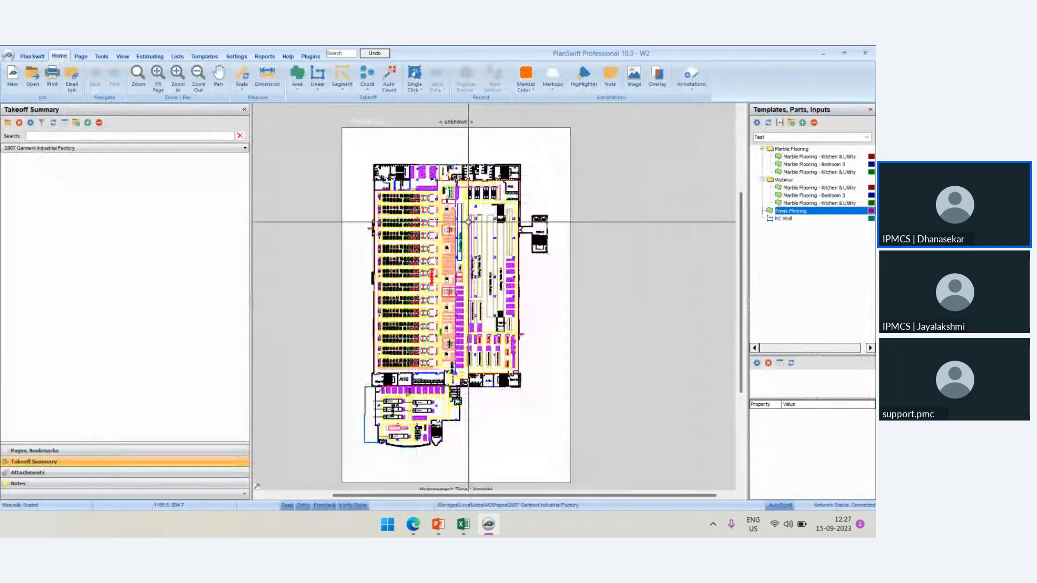
drag(778, 203, 802, 217)
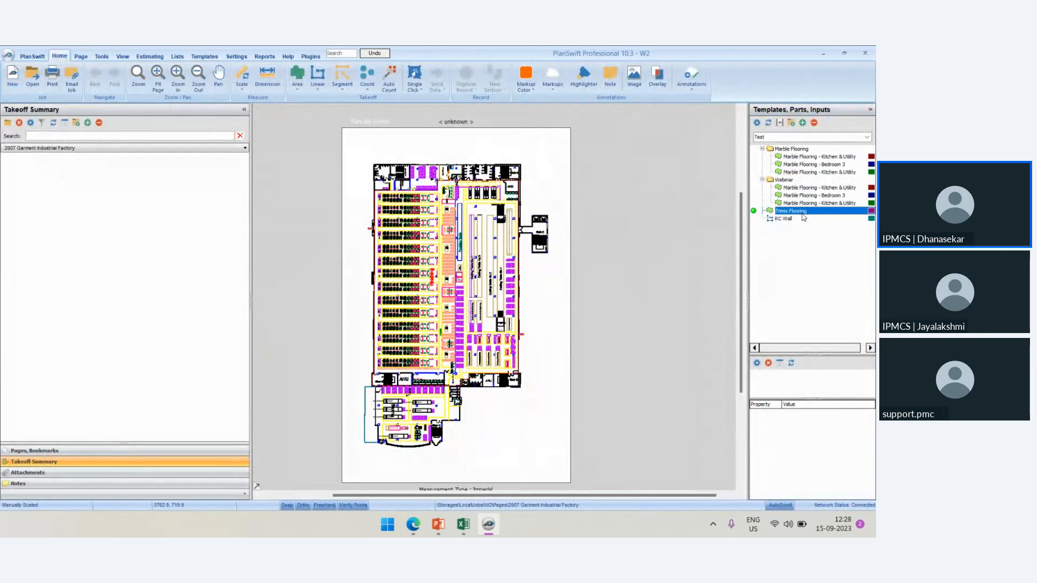
double_click(813, 212)
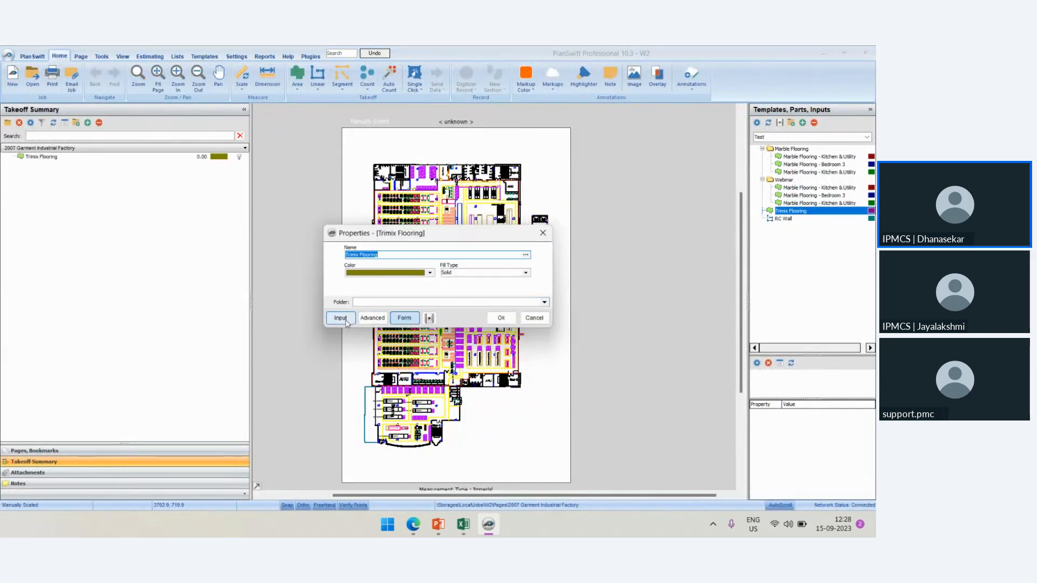
click(501, 317)
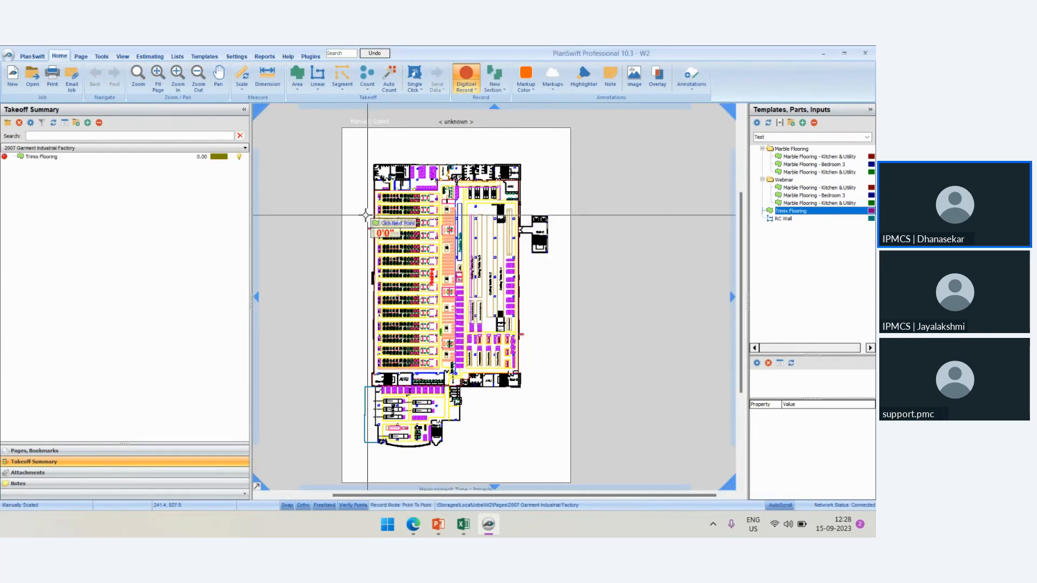
Examine the dense linework around the workstation rows and packing areas on the floor plan.
click(475, 287)
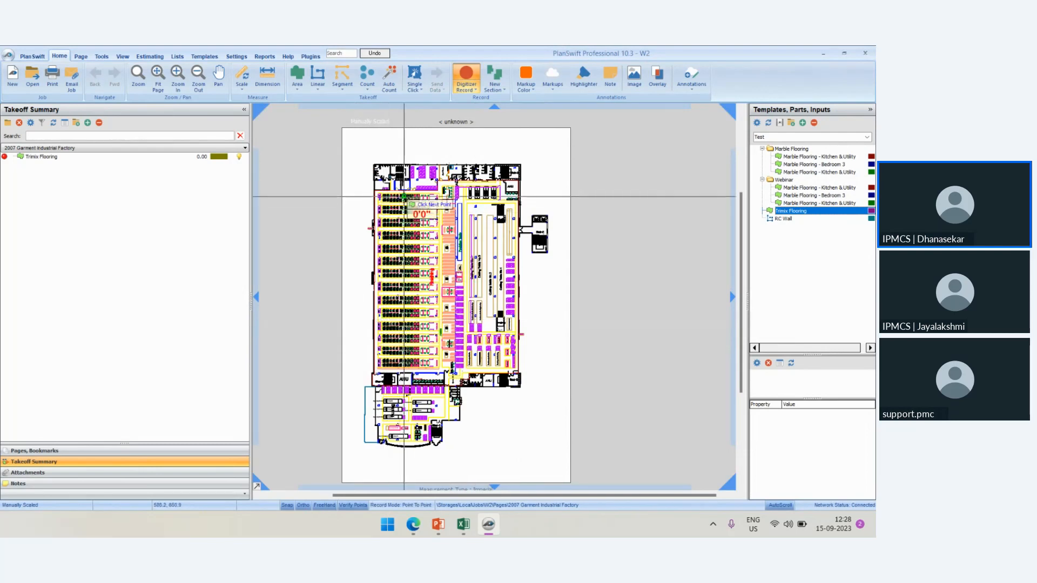
scroll(404, 196, up, 1)
scroll(404, 196, up, 1)
scroll(485, 177, up, 1)
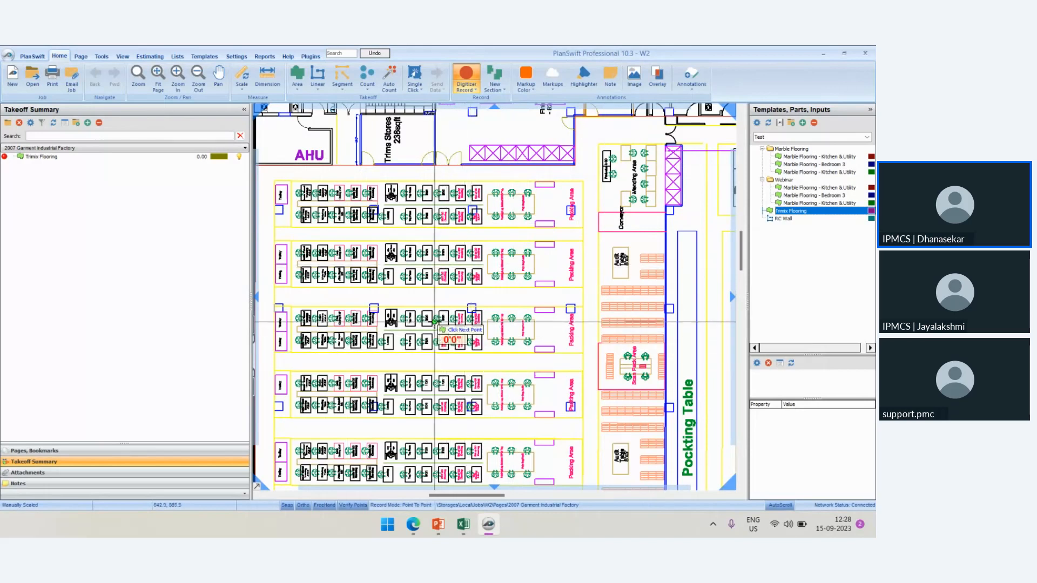
scroll(430, 312, up, 2)
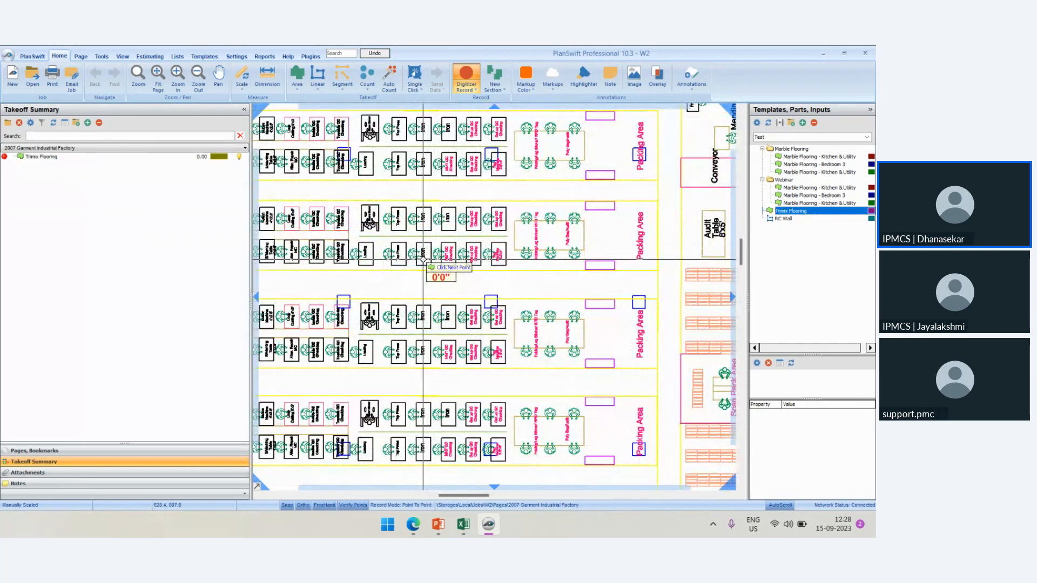
scroll(438, 266, down, 2)
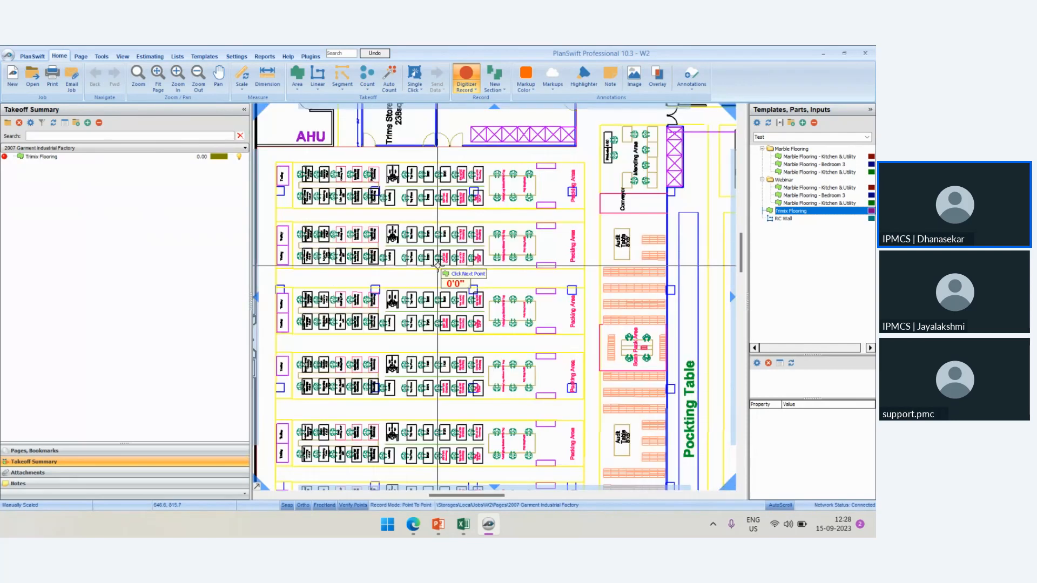
scroll(474, 266, down, 2)
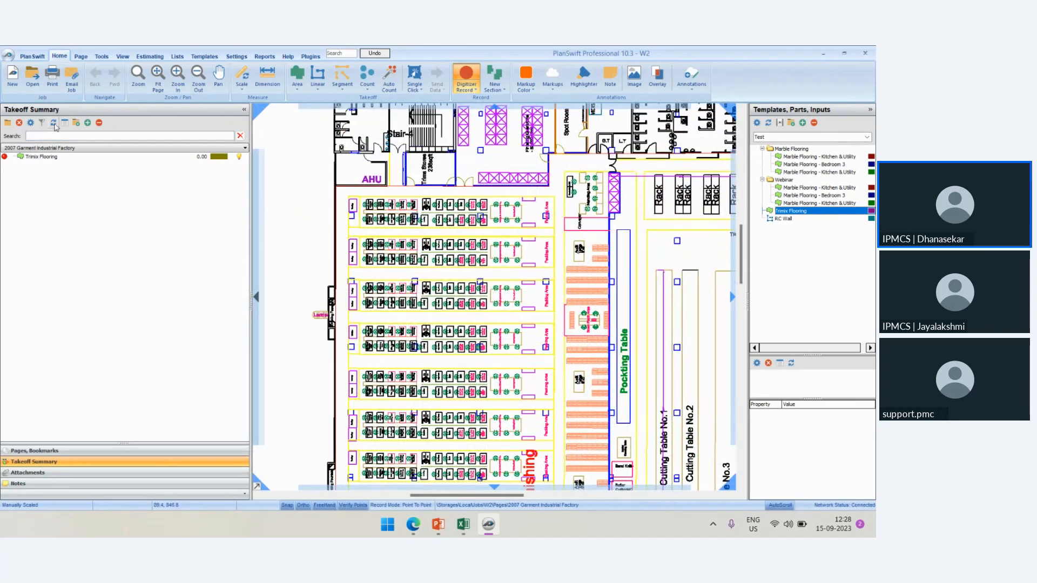
Hide all CAD layers of the 2007 Garment Industrial Factory page and make only the win layer visible.
click(87, 451)
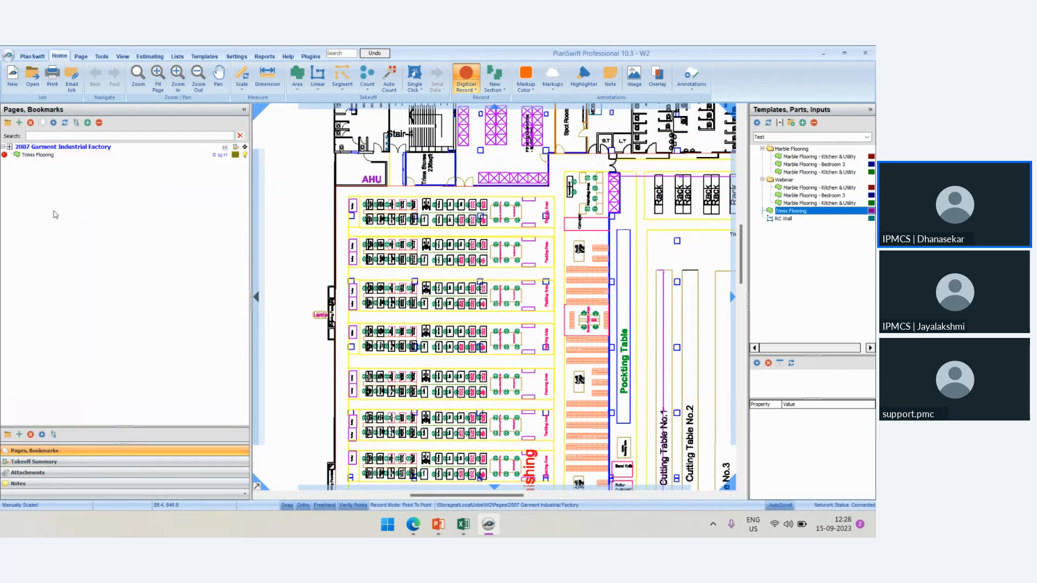
click(42, 123)
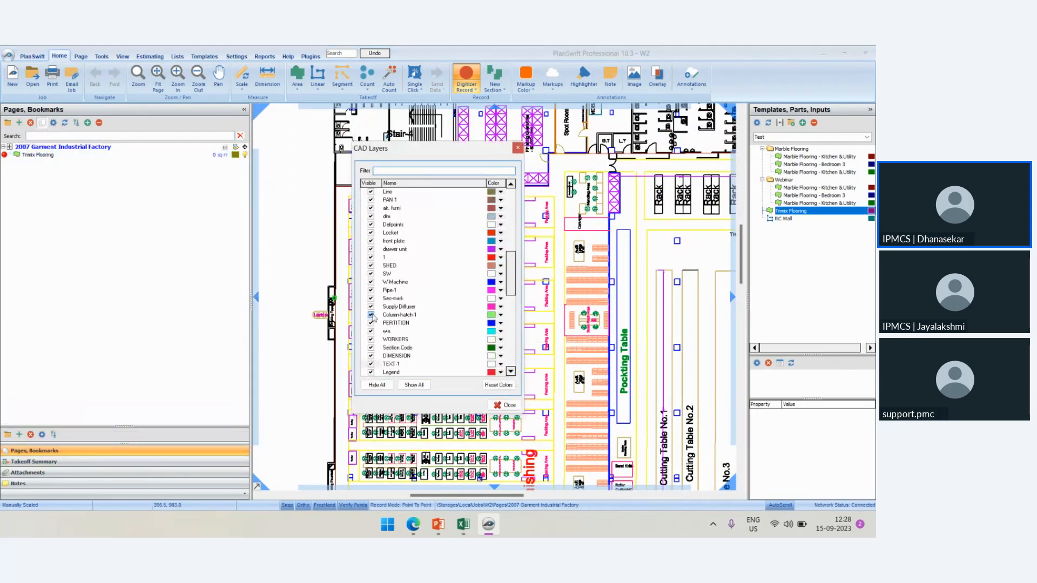
click(376, 385)
scroll(413, 308, down, 4)
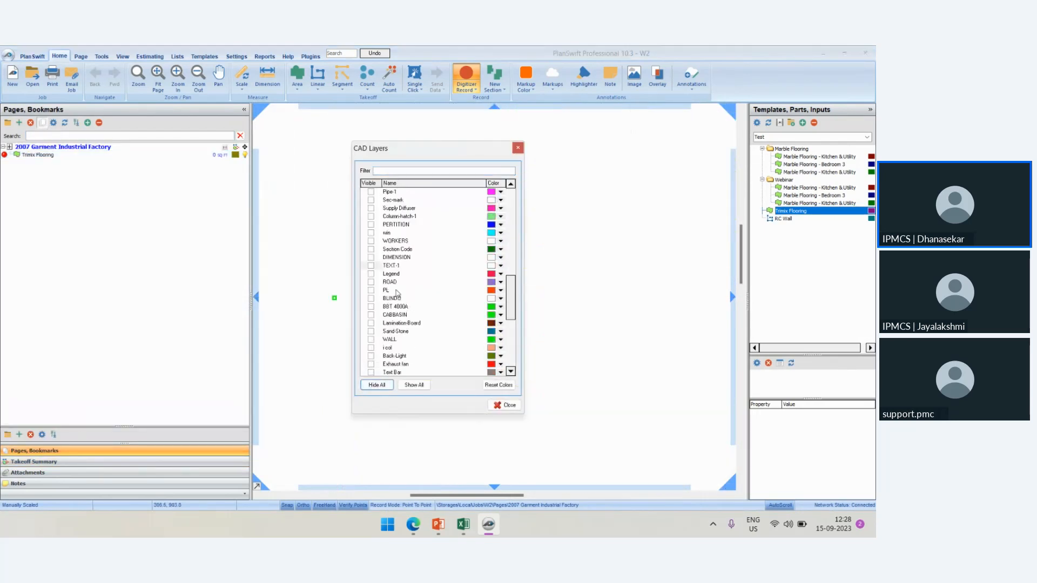
scroll(397, 293, down, 6)
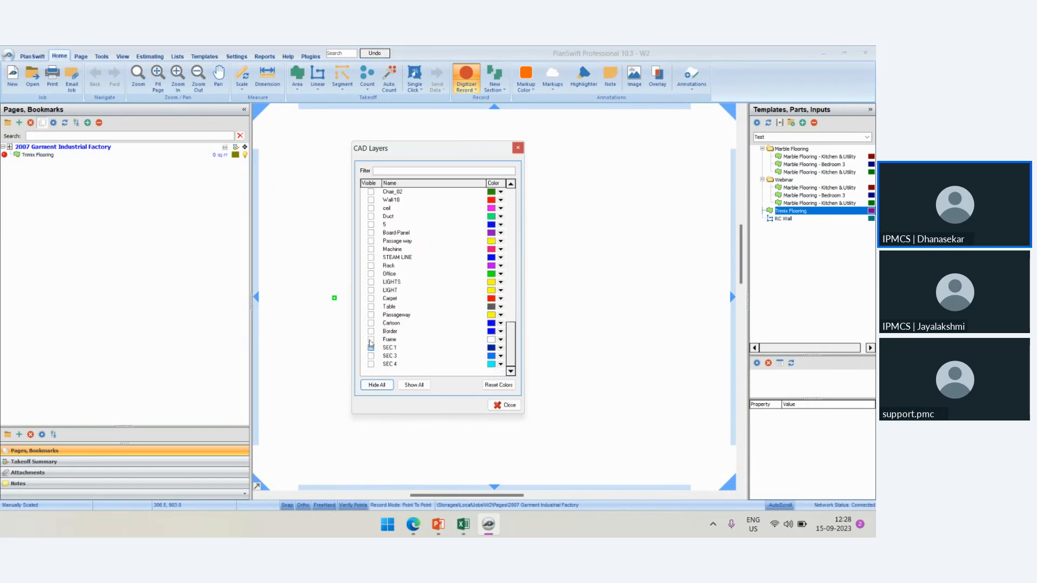
scroll(378, 276, up, 3)
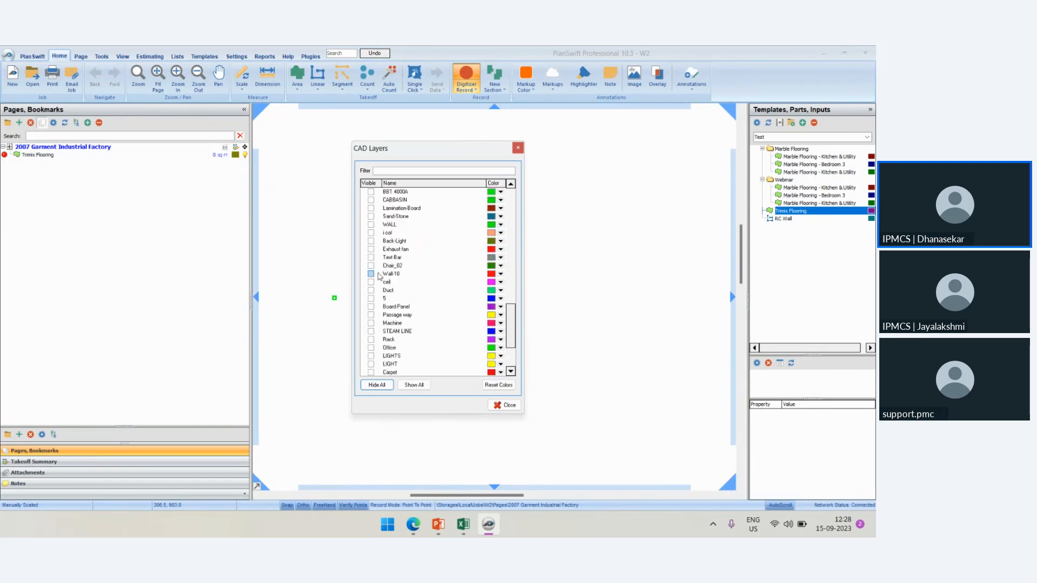
scroll(379, 276, up, 2)
scroll(385, 276, up, 2)
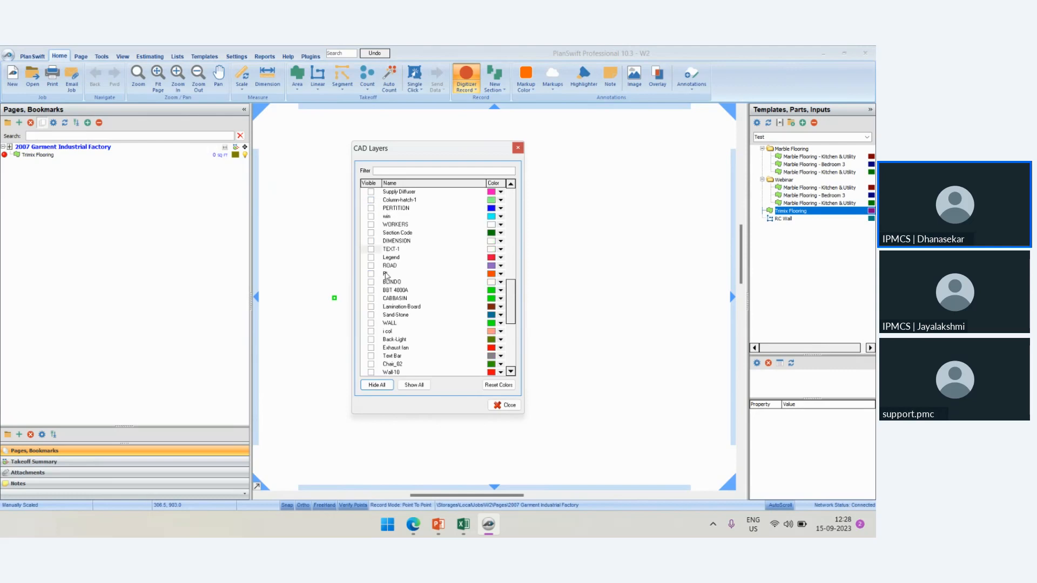
click(371, 216)
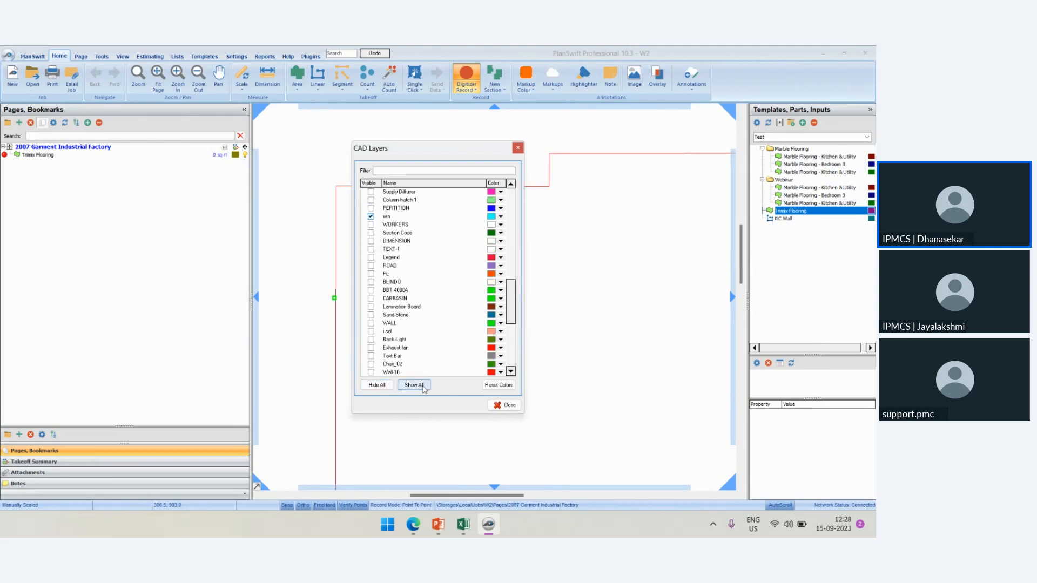
click(503, 406)
Trace the stepped upper edge of the building outline for the Trimix Flooring area, from the upper-left to the upper-right corner.
scroll(394, 269, down, 3)
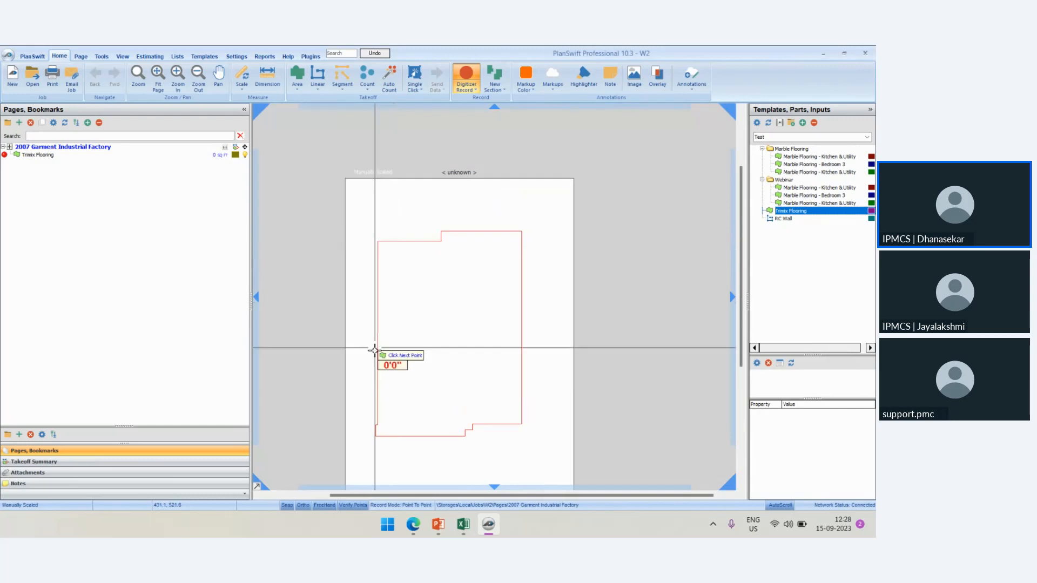
scroll(376, 379, up, 3)
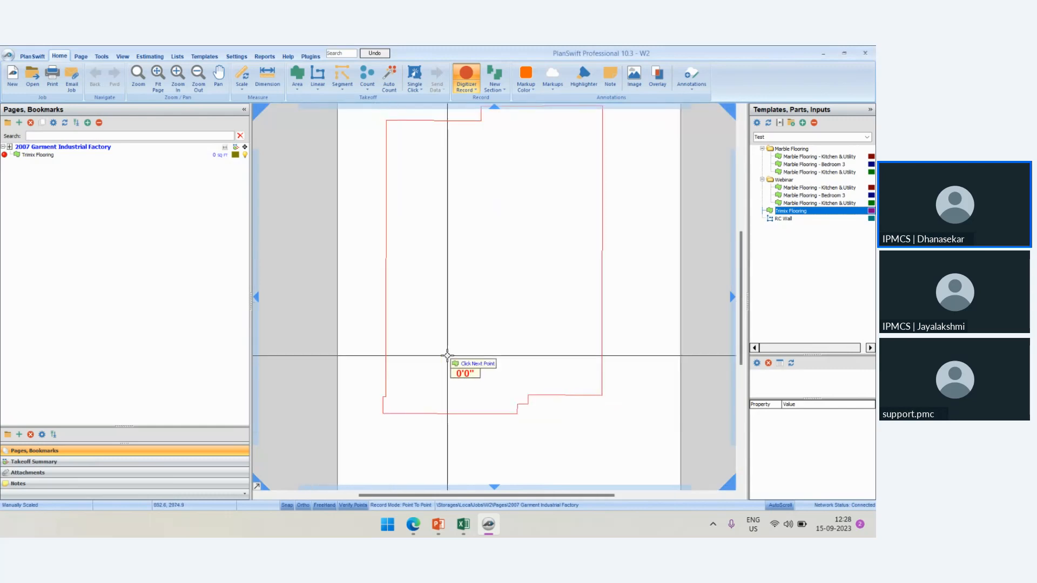
scroll(430, 276, down, 2)
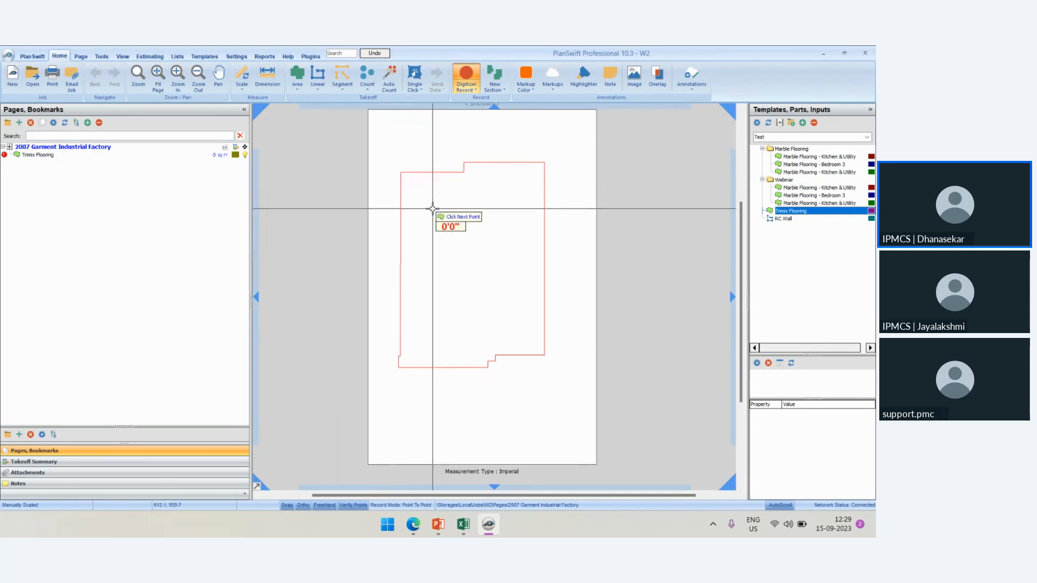
scroll(427, 213, up, 2)
click(386, 178)
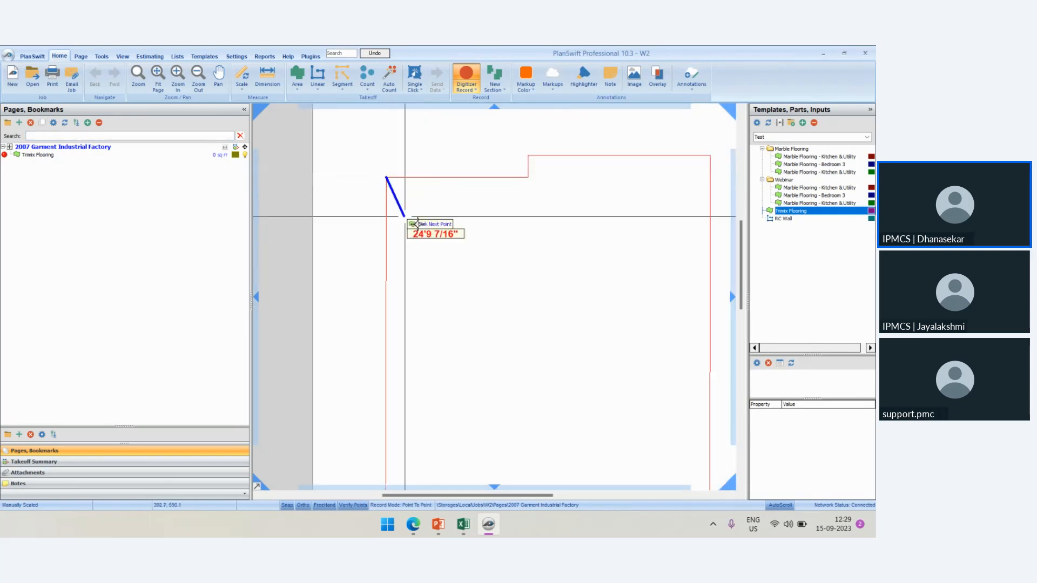
click(529, 157)
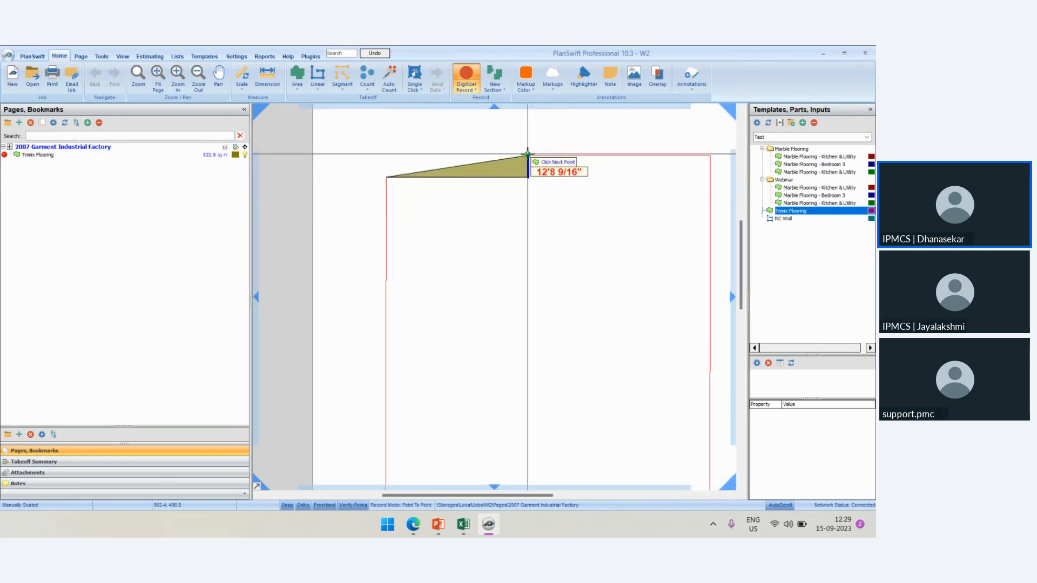
scroll(486, 209, down, 2)
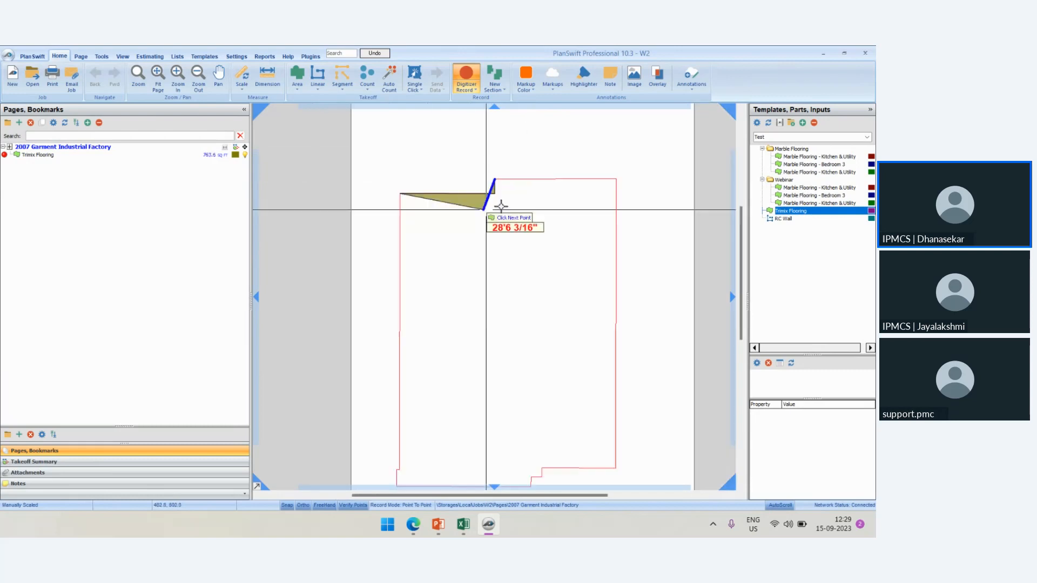
click(616, 179)
Continue the flooring area down the building's right wall and around the stepped corners along its lower edge.
scroll(531, 182, down, 1)
scroll(594, 359, up, 2)
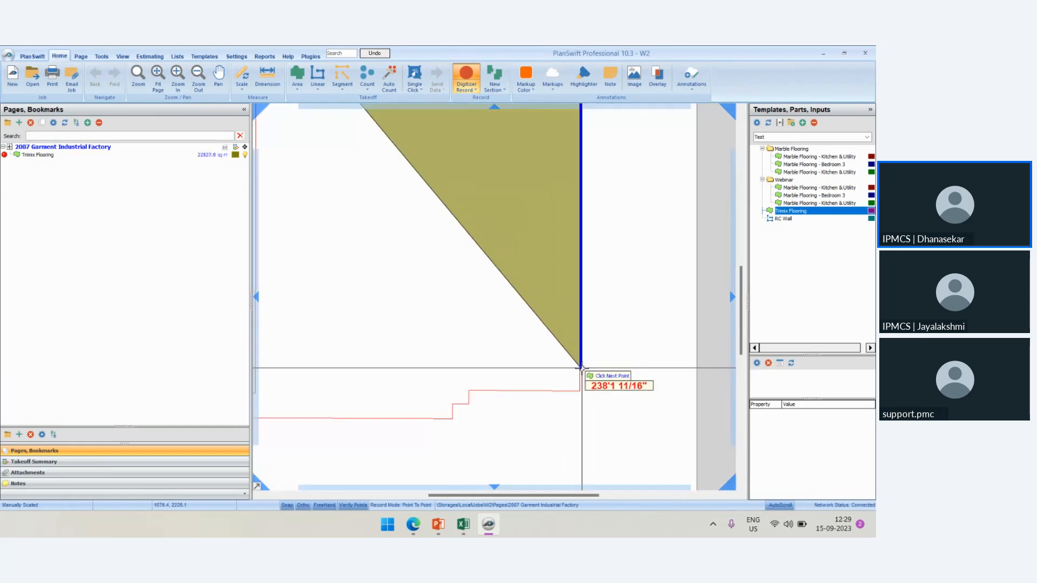
click(578, 391)
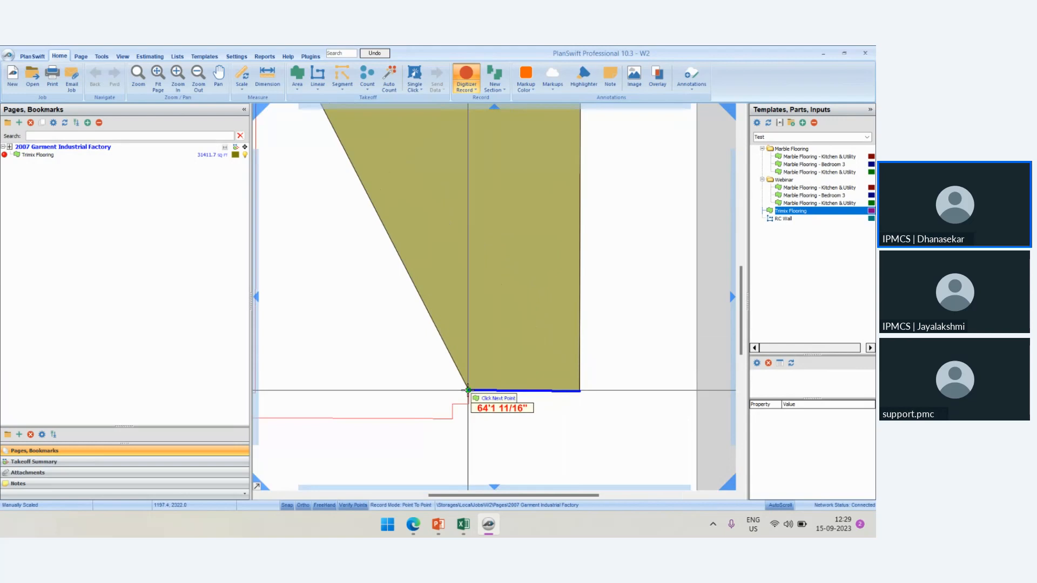
click(469, 391)
scroll(470, 405, up, 3)
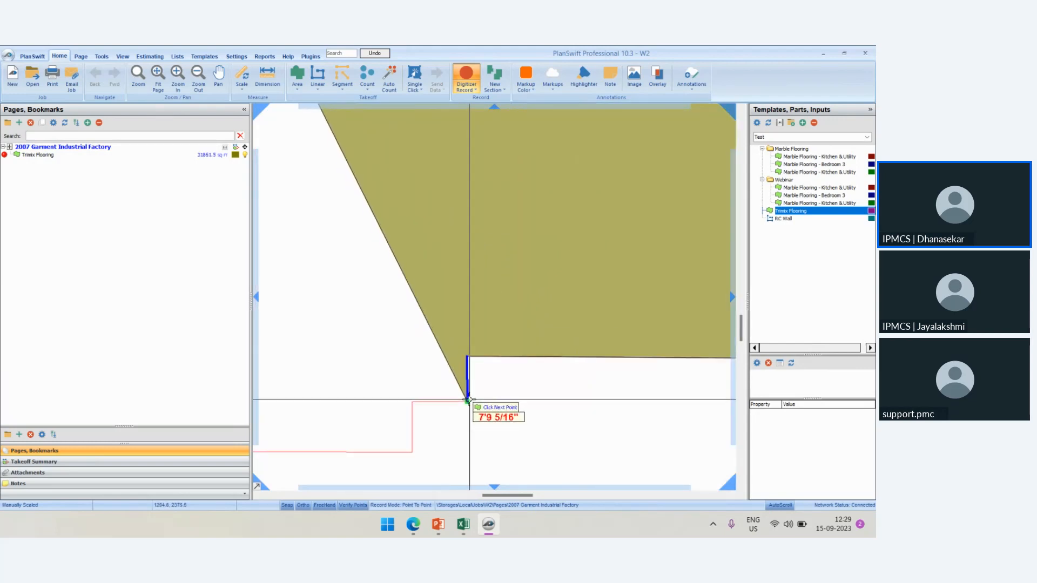
click(464, 401)
click(413, 401)
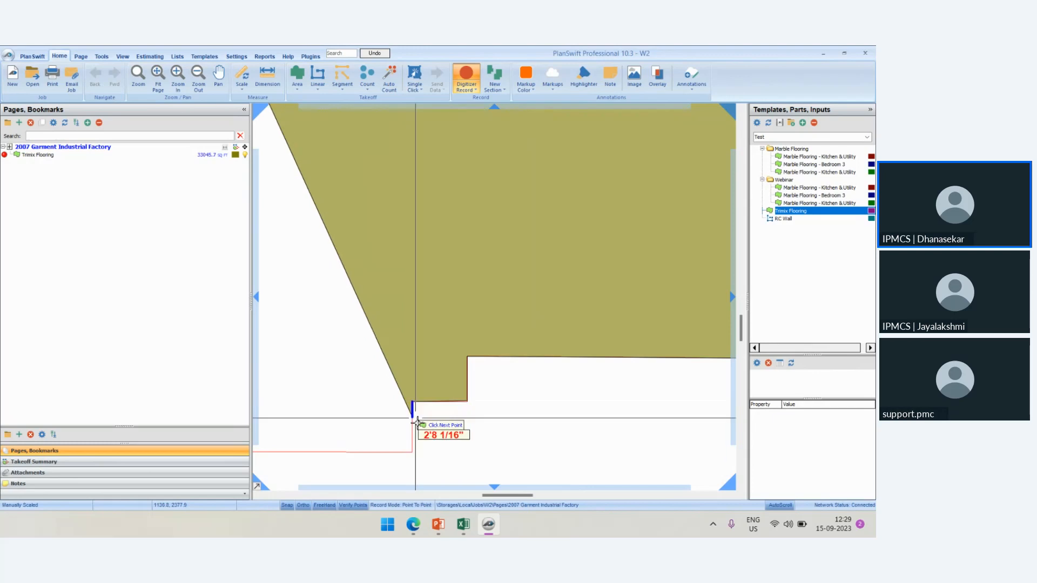
click(413, 452)
scroll(598, 391, down, 3)
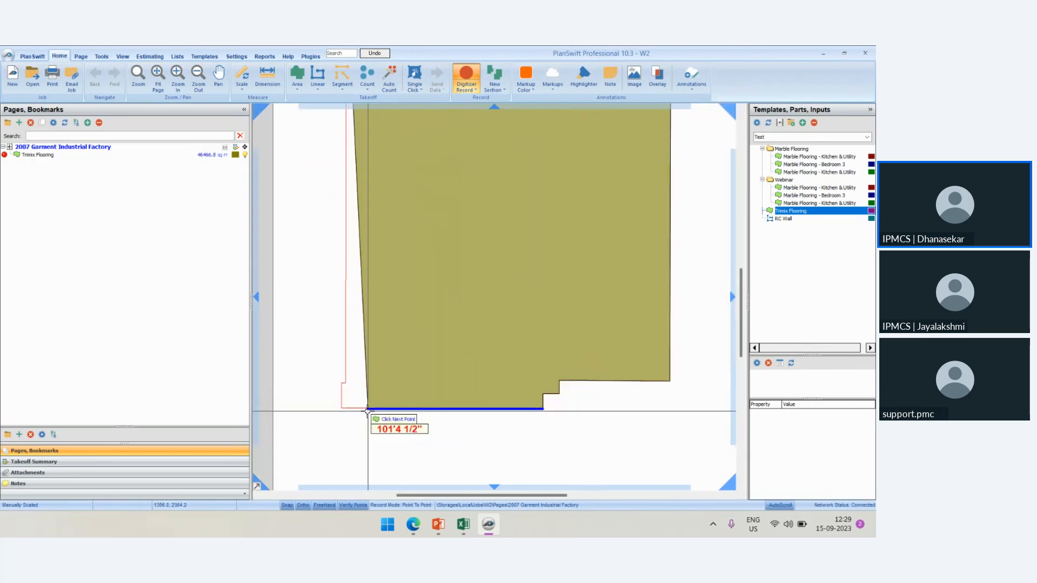
Trace the lower-left corner and its small offset to close the Trimix Flooring area, and finish recording.
click(346, 409)
scroll(340, 399, up, 2)
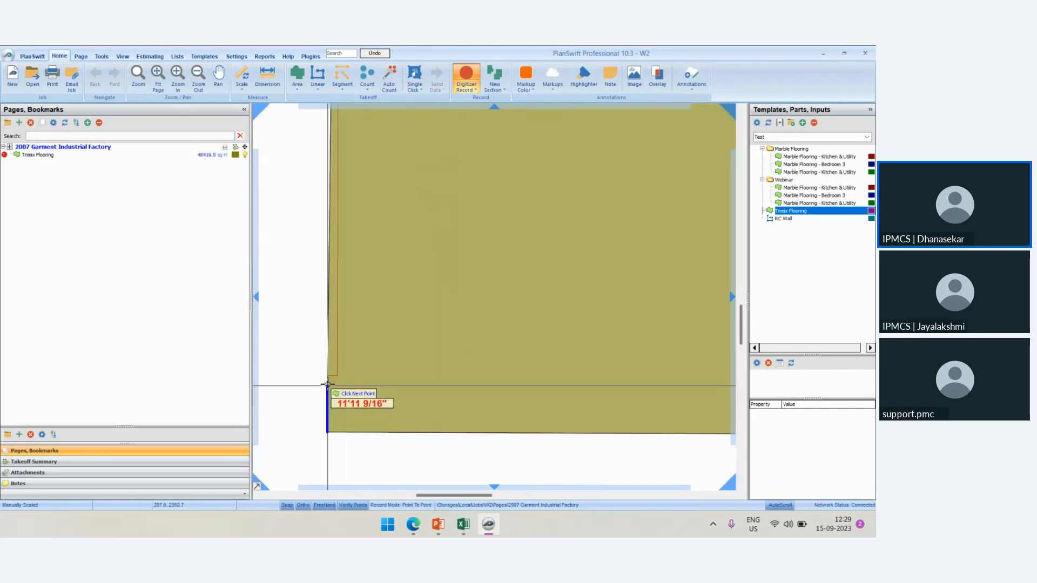
scroll(378, 389, down, 3)
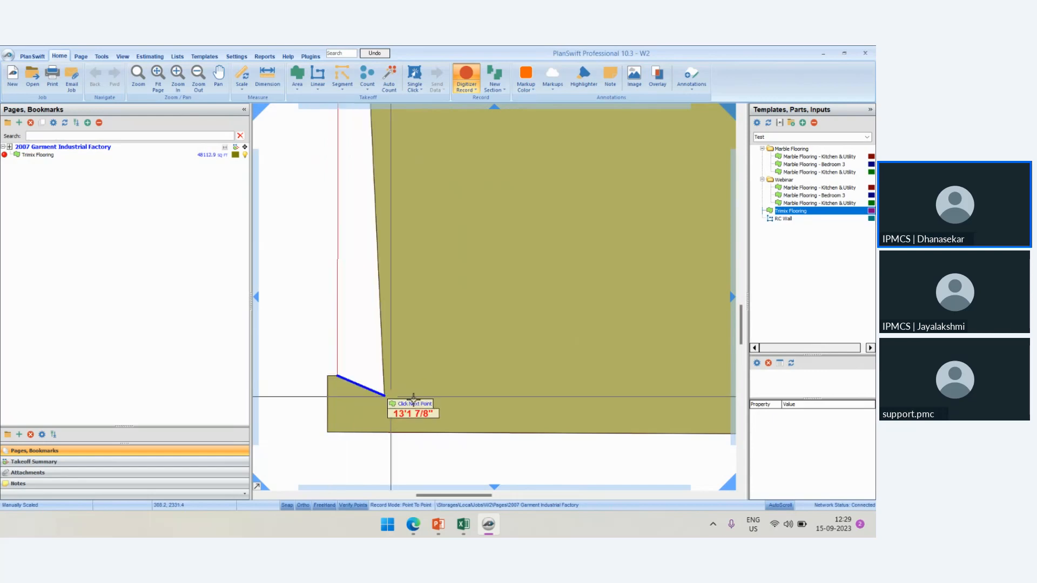
key(Escape)
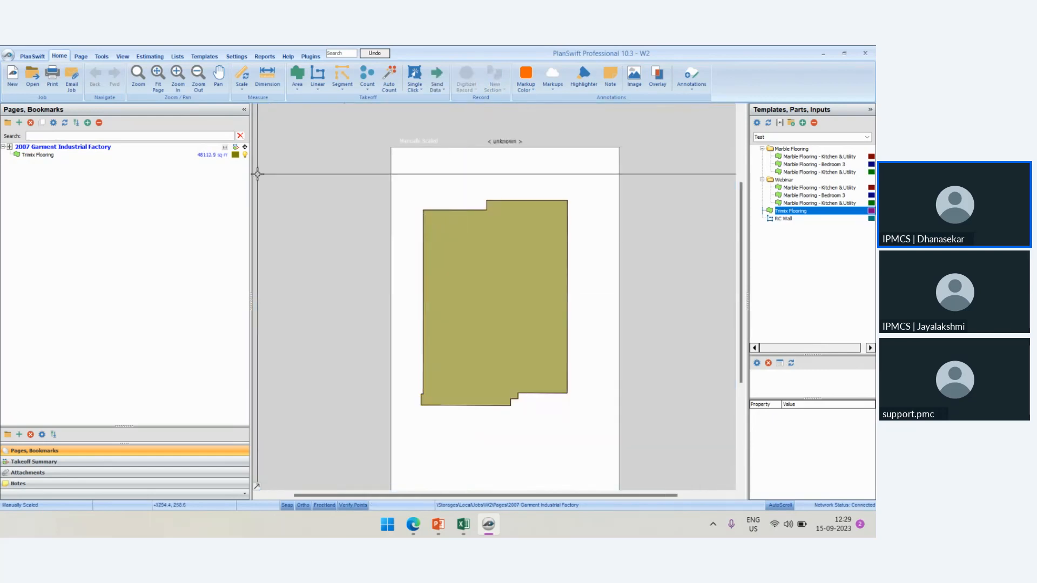
Select the Trimix Flooring takeoff, and switch to PowerPoint to view the Cargo Lift RC wall Concrete slide.
click(210, 156)
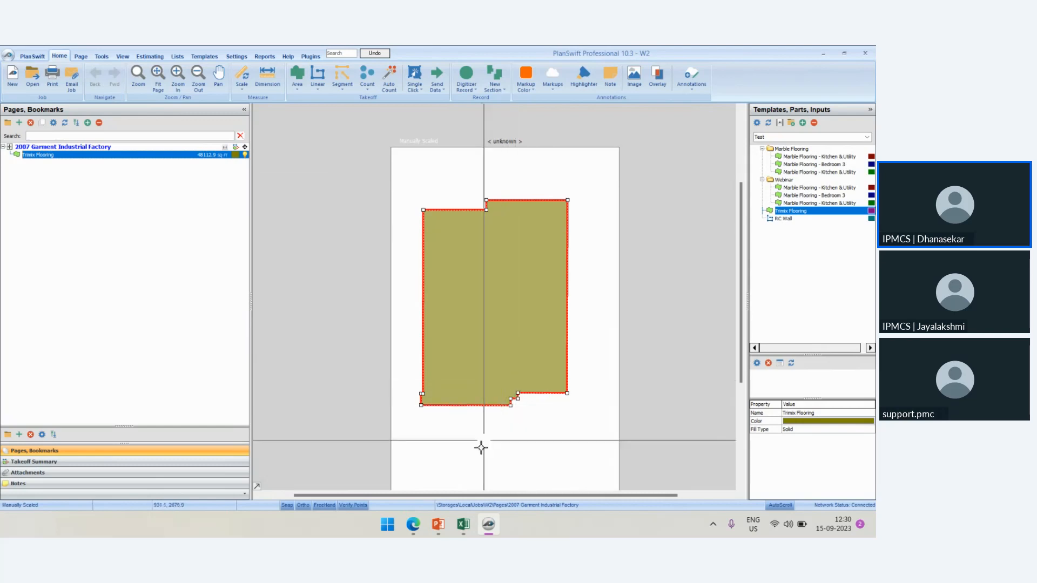
click(447, 529)
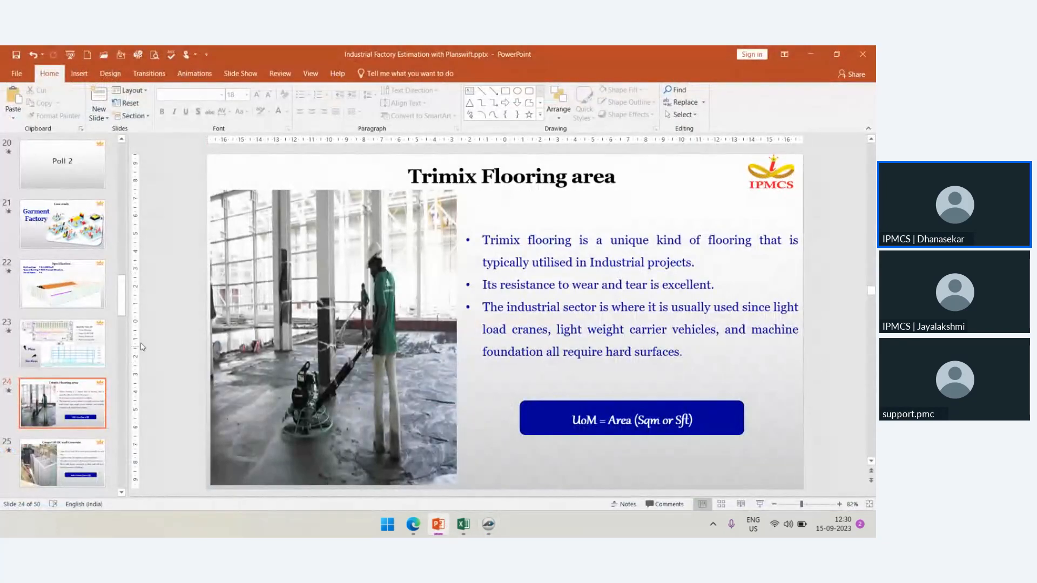
click(61, 475)
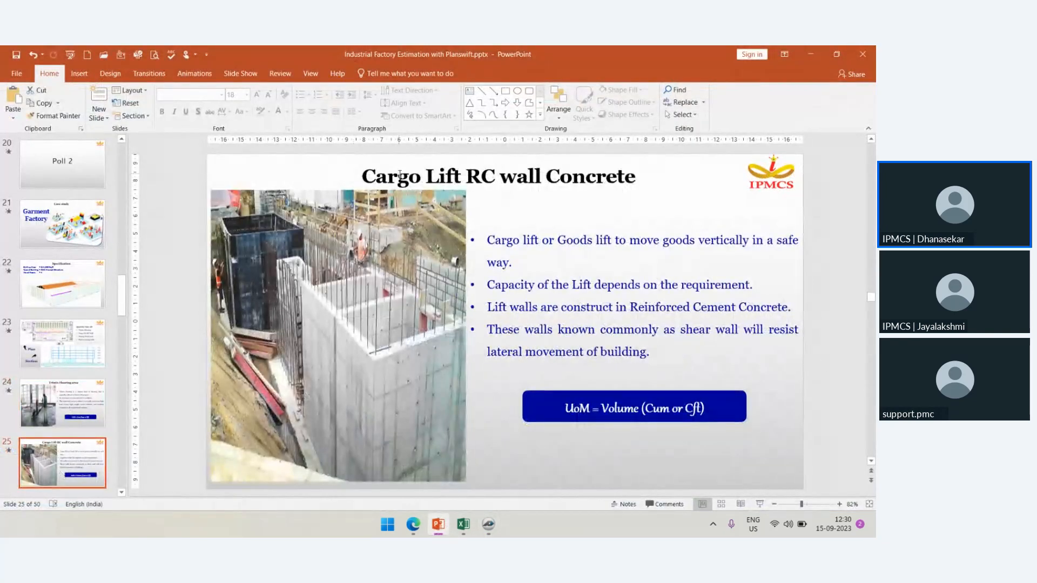
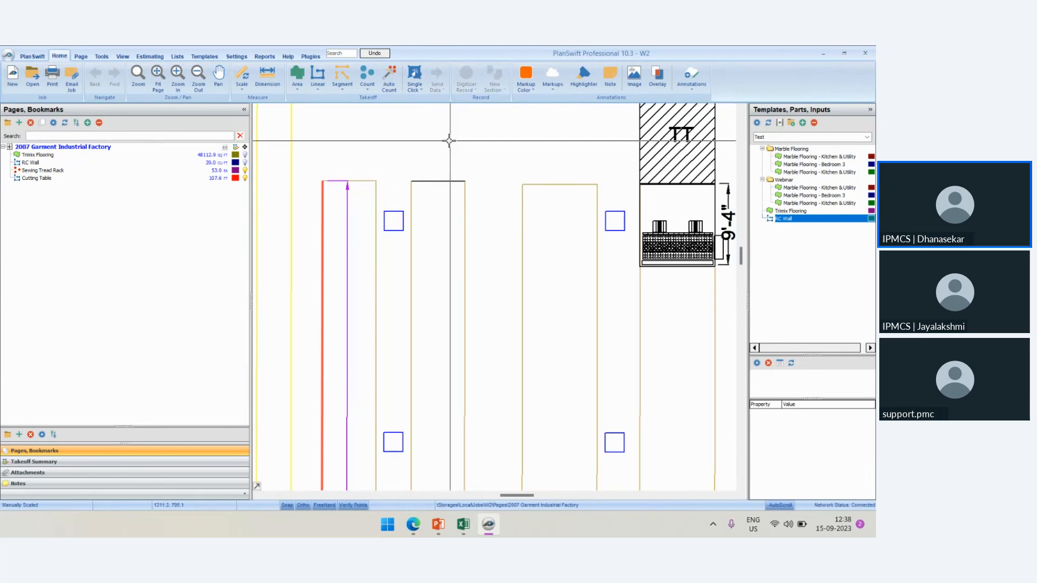
Resume recording the Cutting Table linear takeoff along the full left edge of Cutting Table No.2, and finish recording.
click(4, 178)
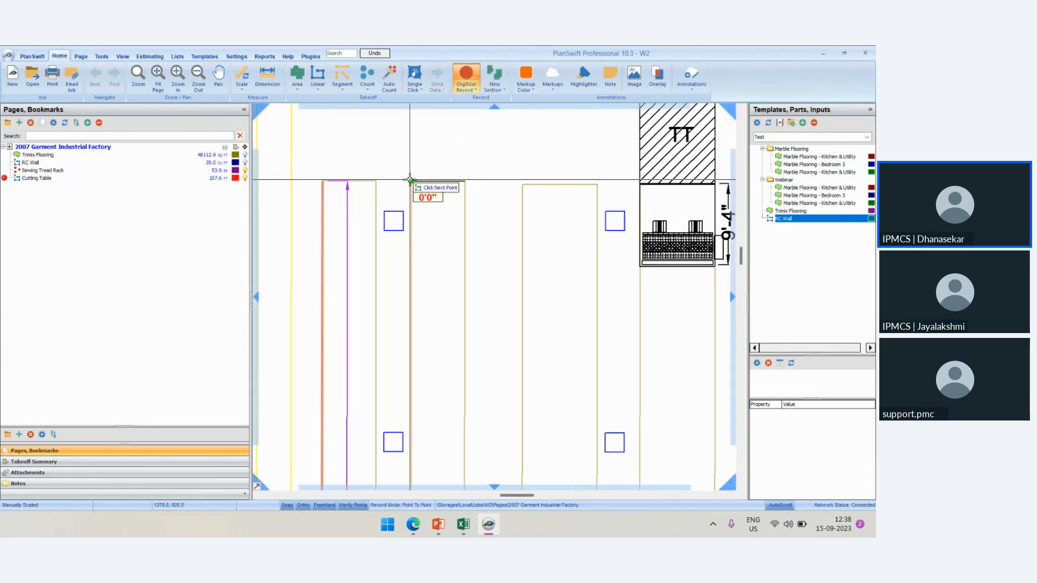
scroll(426, 186, down, 3)
scroll(423, 430, up, 4)
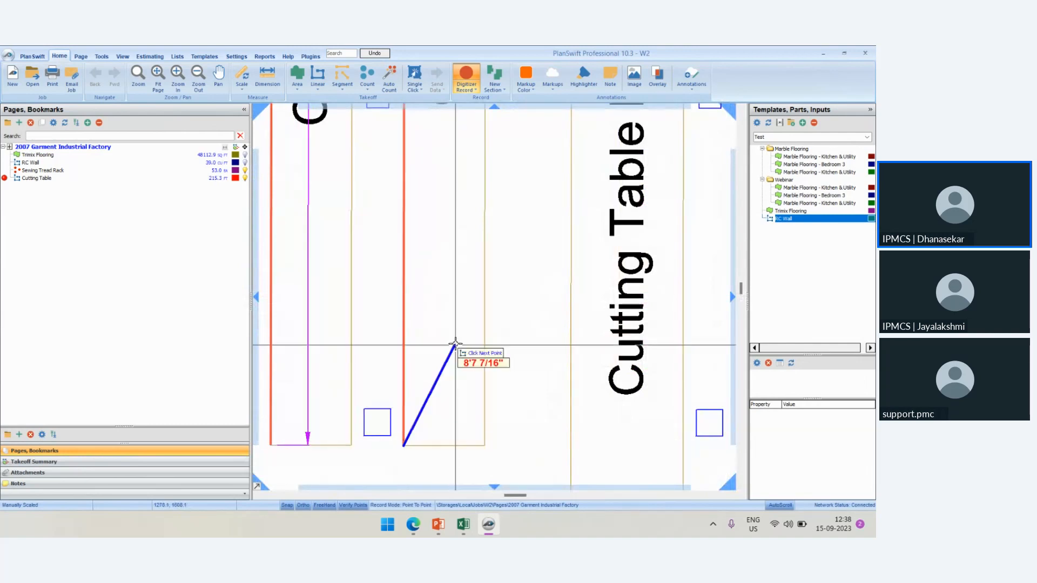
key(Escape)
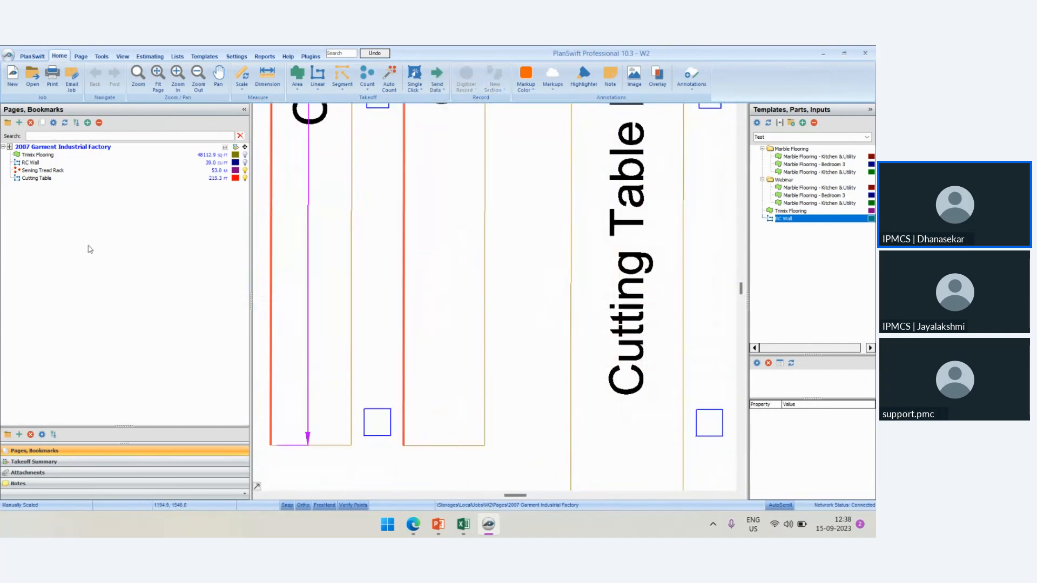
Add the left edge of Cutting Table No.3 to the Cutting Table takeoff, from its lower to its upper corner.
click(7, 180)
click(5, 178)
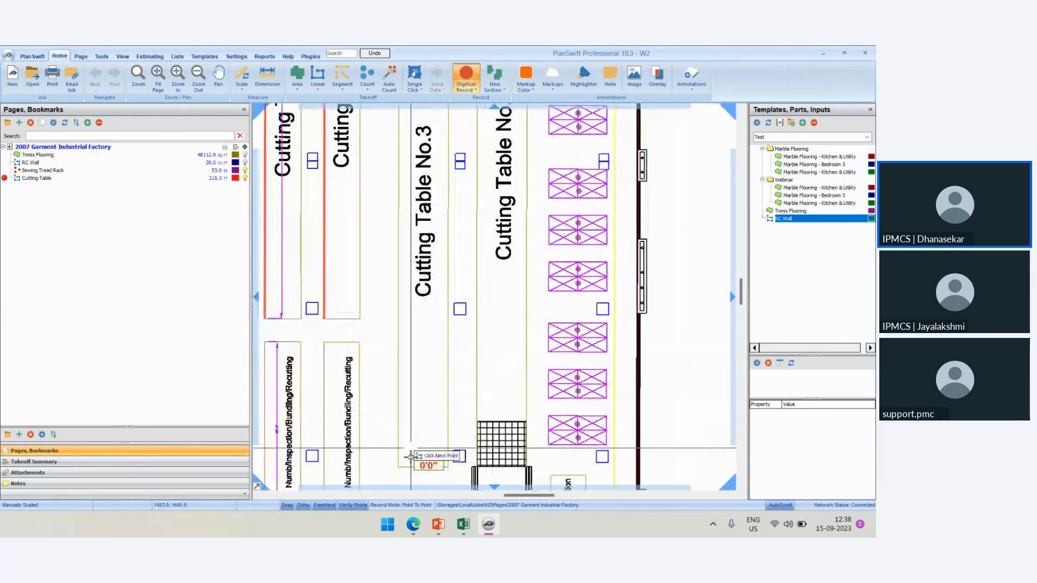
scroll(398, 466, up, 3)
scroll(398, 465, down, 4)
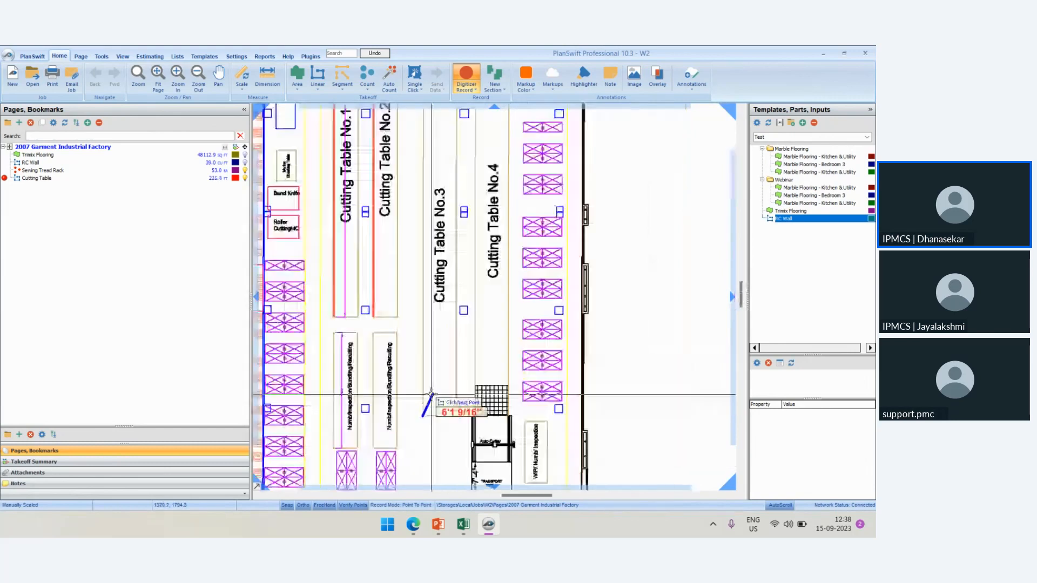
scroll(422, 275, up, 5)
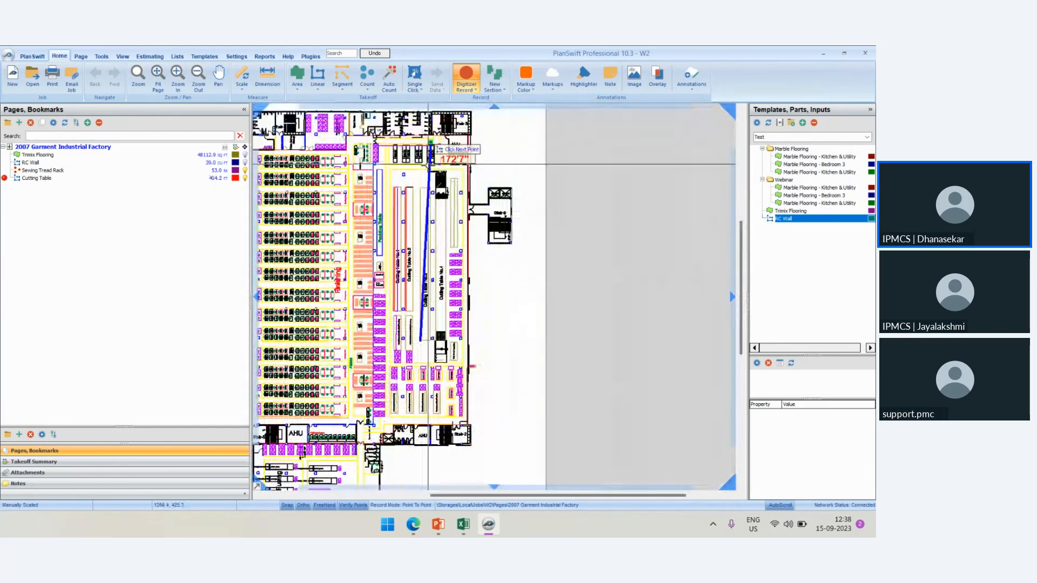
click(405, 208)
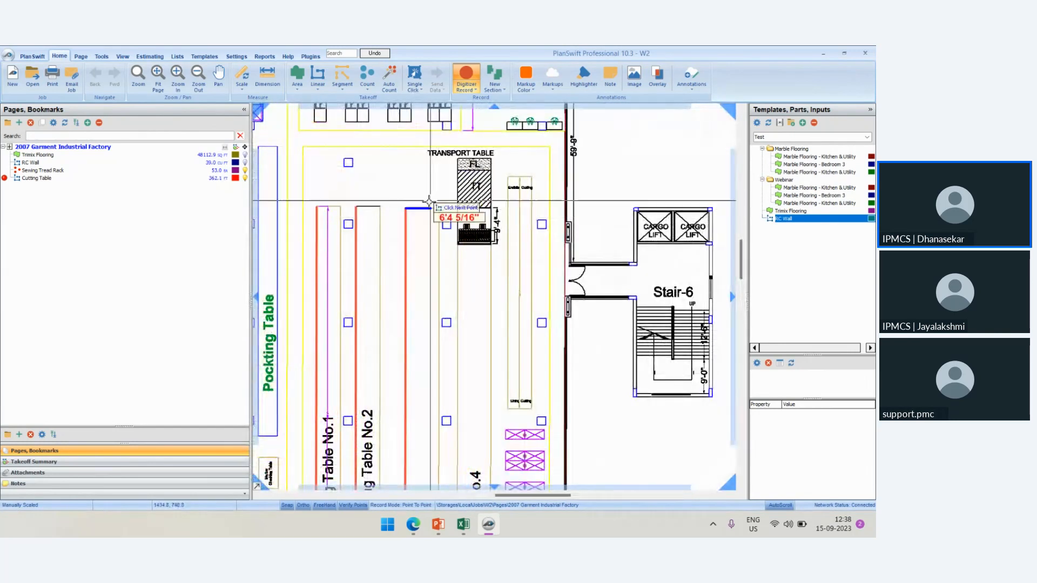
key(Escape)
Add Cutting Table No.4 to the Cutting Table takeoff, tracing its left edge from the transport table down to the Auto Cutter.
click(5, 178)
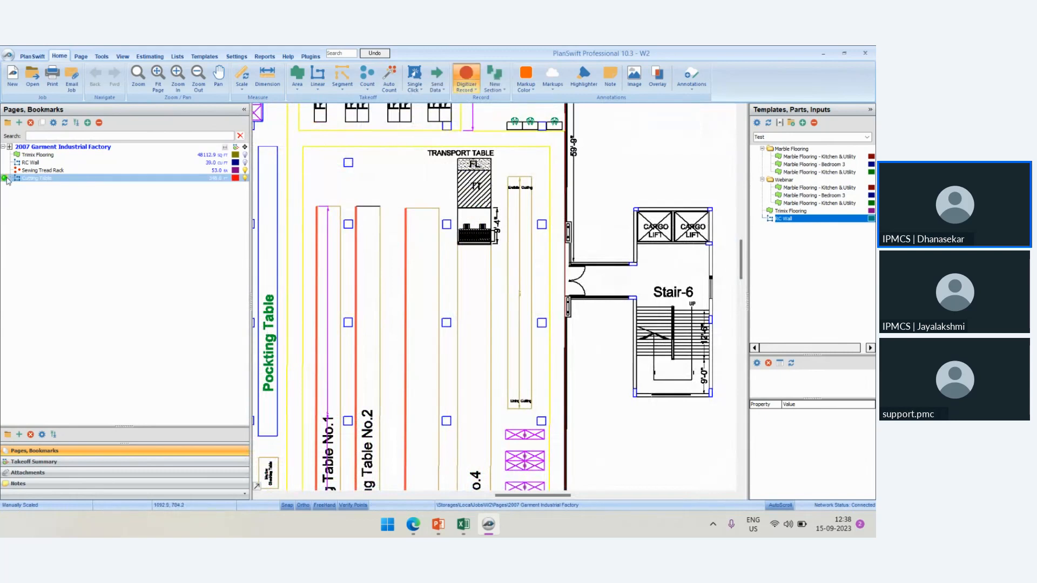
scroll(319, 191, down, 2)
scroll(342, 199, up, 3)
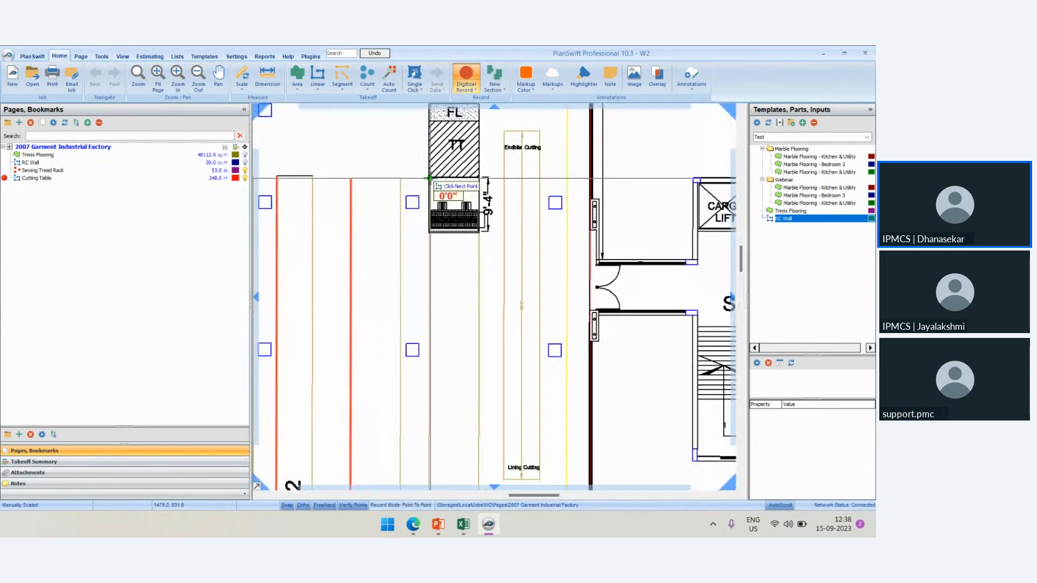
scroll(516, 384, down, 3)
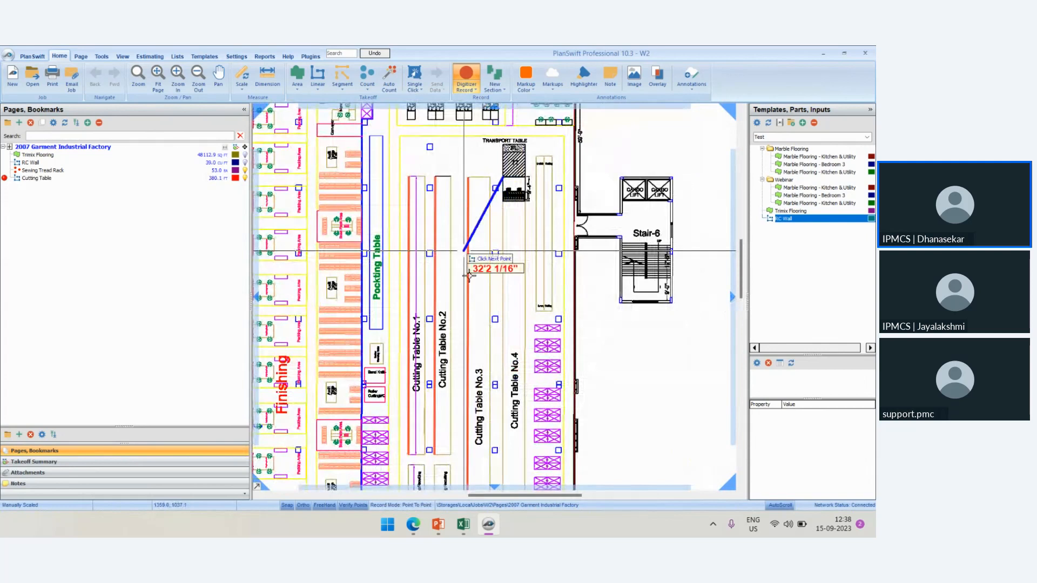
scroll(516, 384, down, 3)
scroll(487, 372, up, 5)
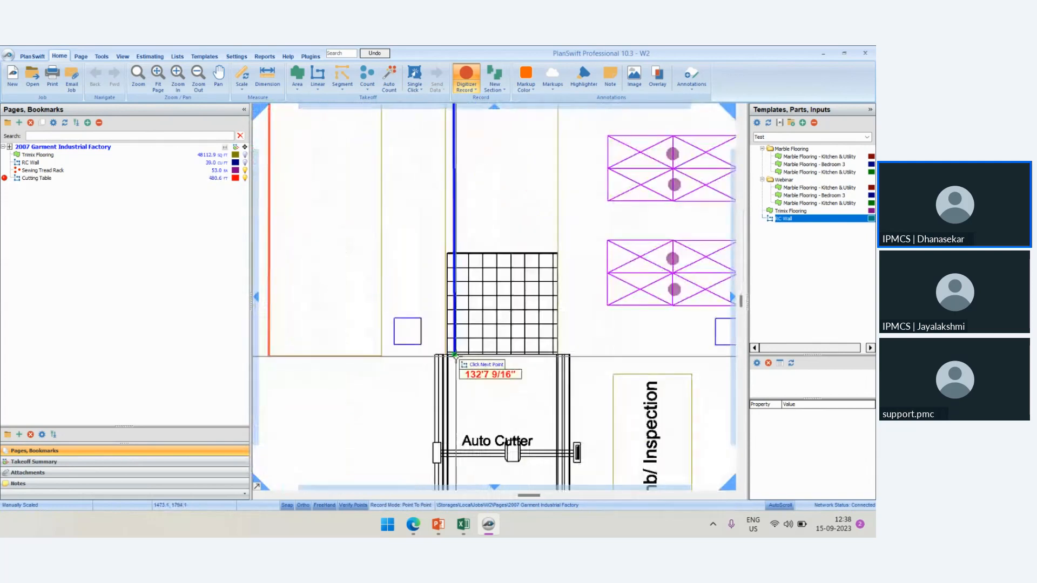
key(Escape)
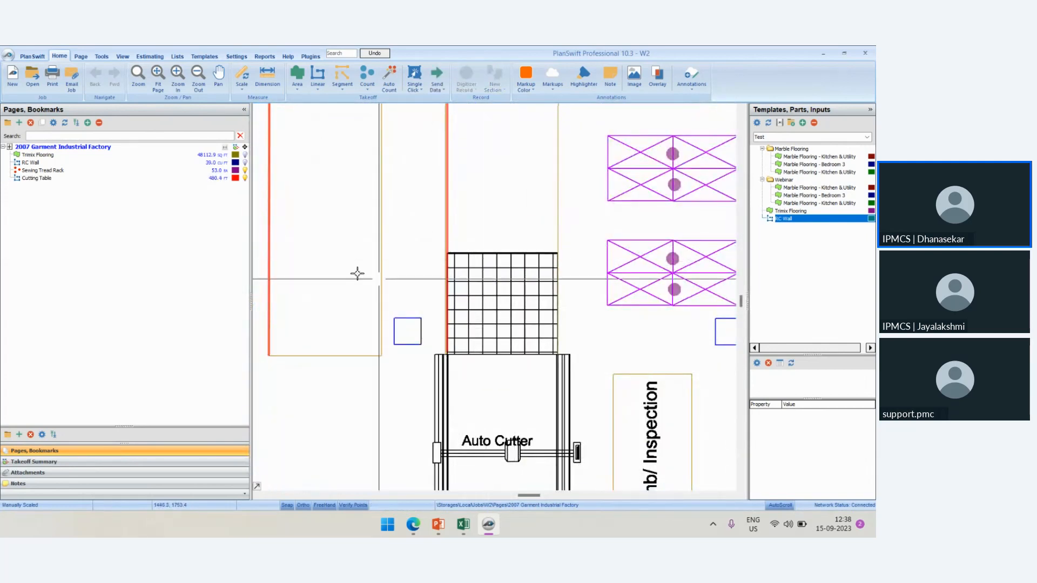
Select the Cutting Table takeoff, and turn on the visibility of the Trimix Flooring area on the plan.
click(219, 180)
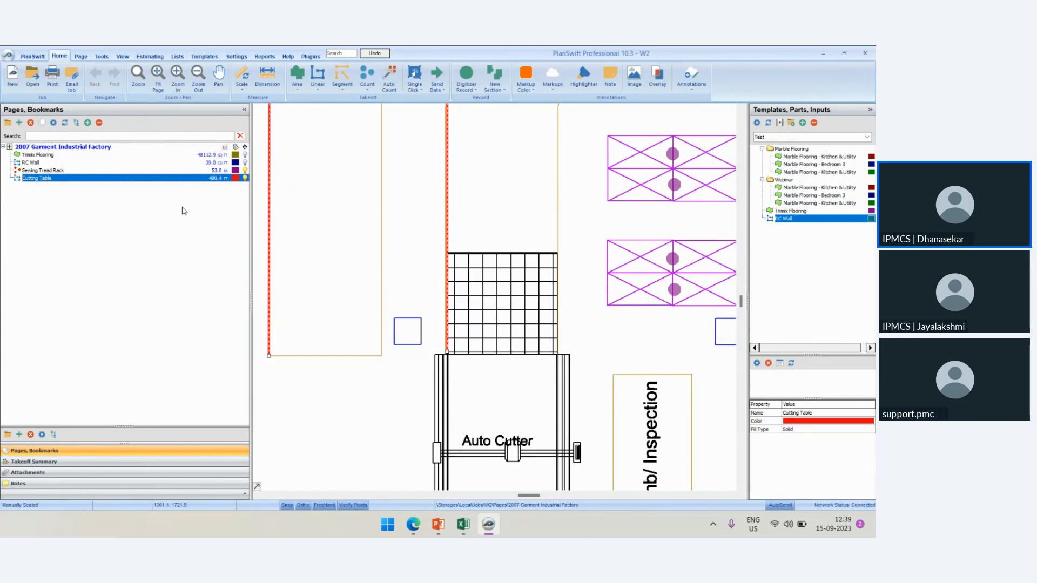
scroll(442, 265, down, 5)
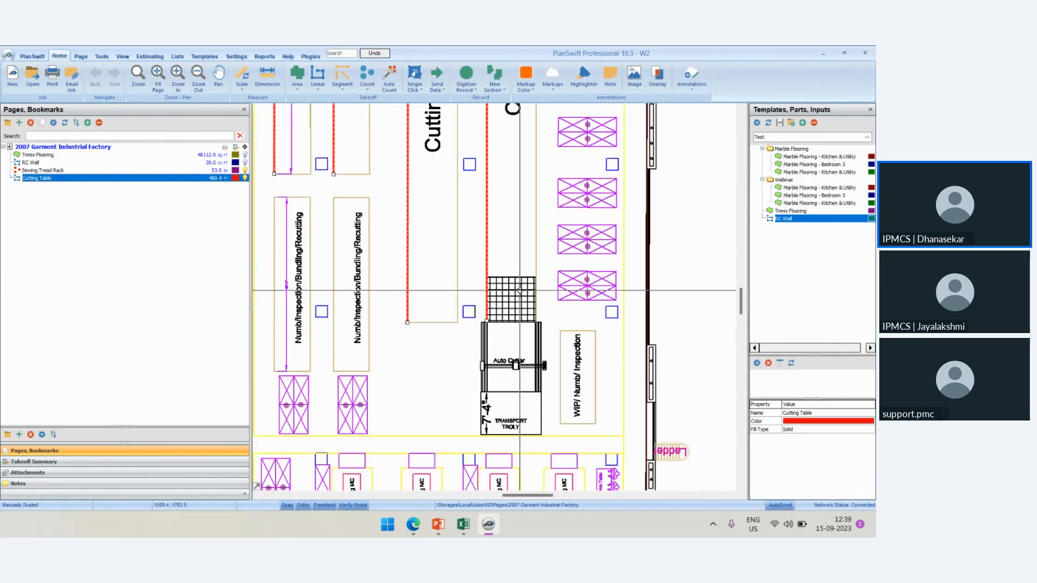
scroll(521, 291, down, 3)
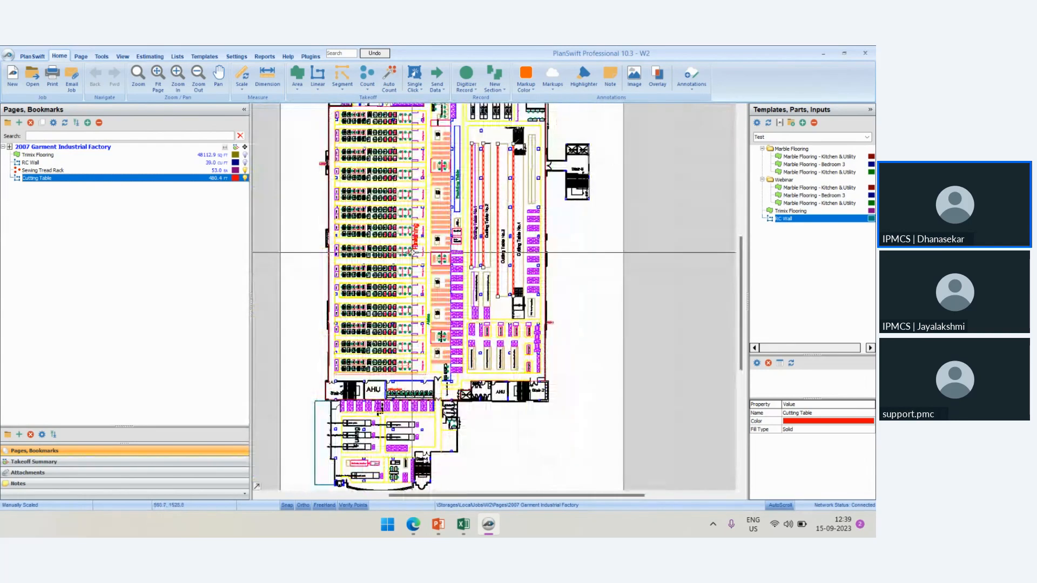
click(245, 155)
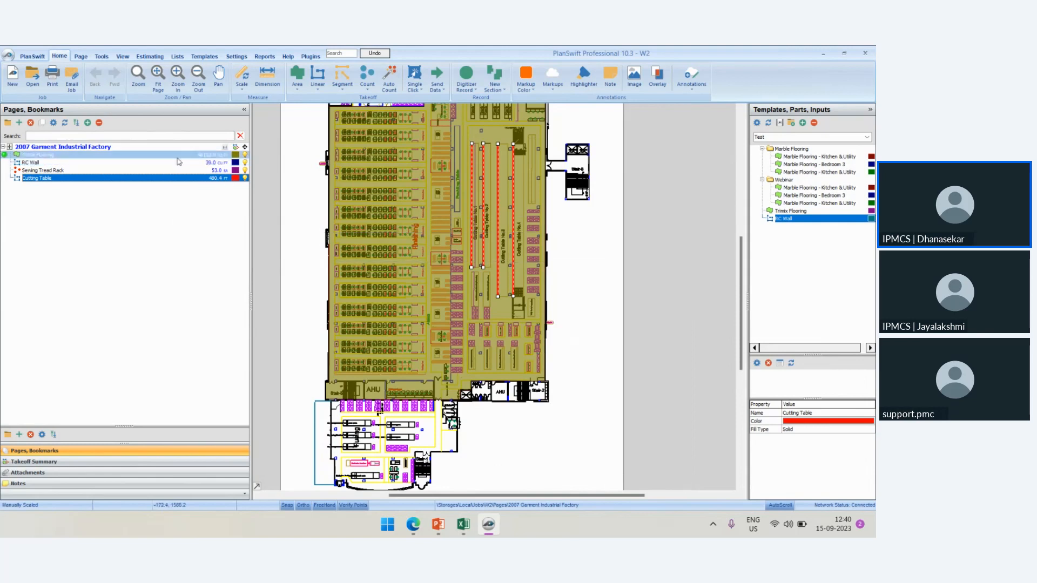
Review the takeoff items in the estimating layouts, from Waste % through WBS, and return to the Trimix Flooring row in Basic Layout.
click(156, 59)
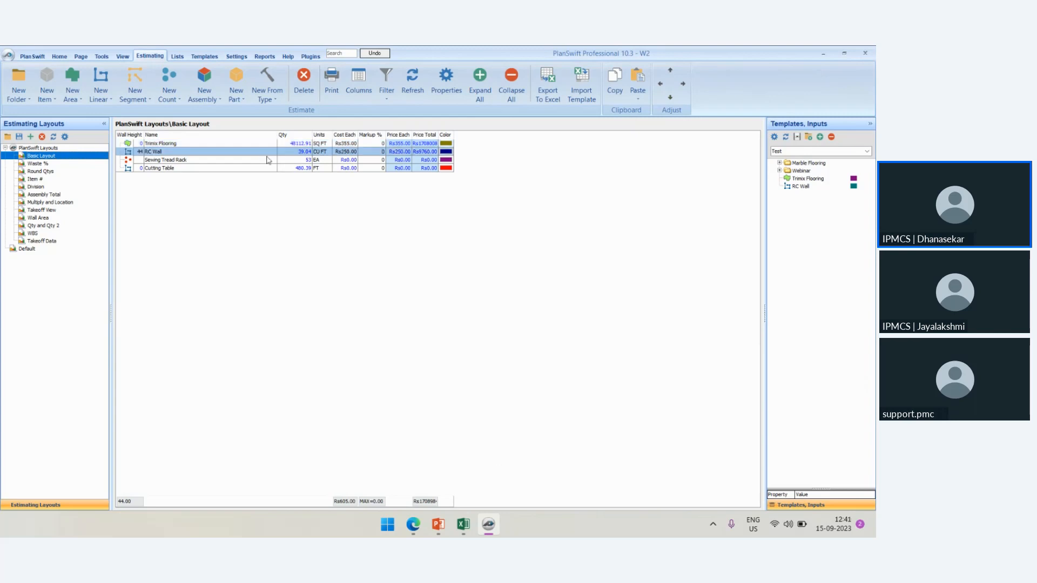
click(47, 165)
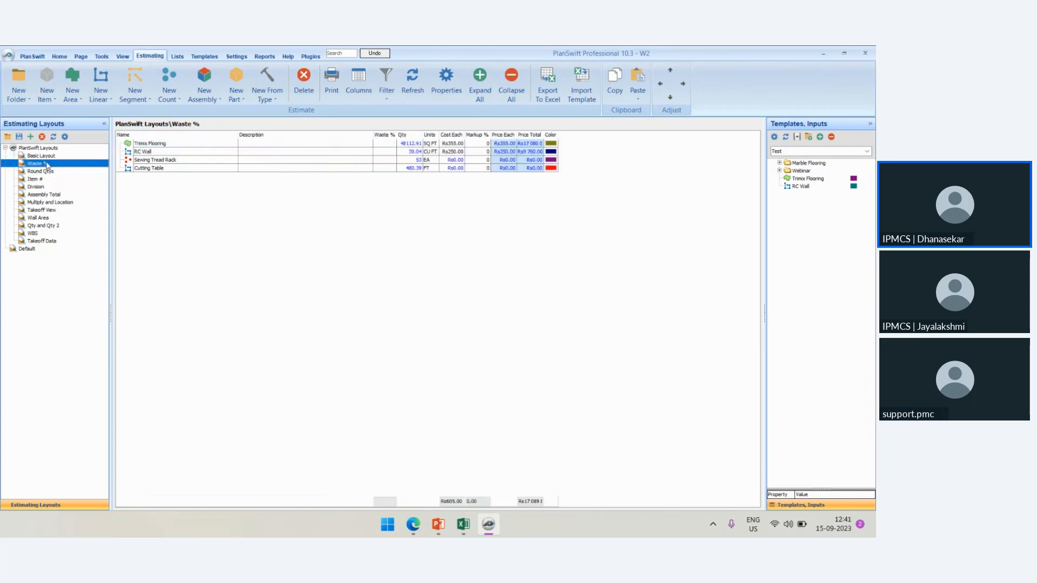
click(42, 171)
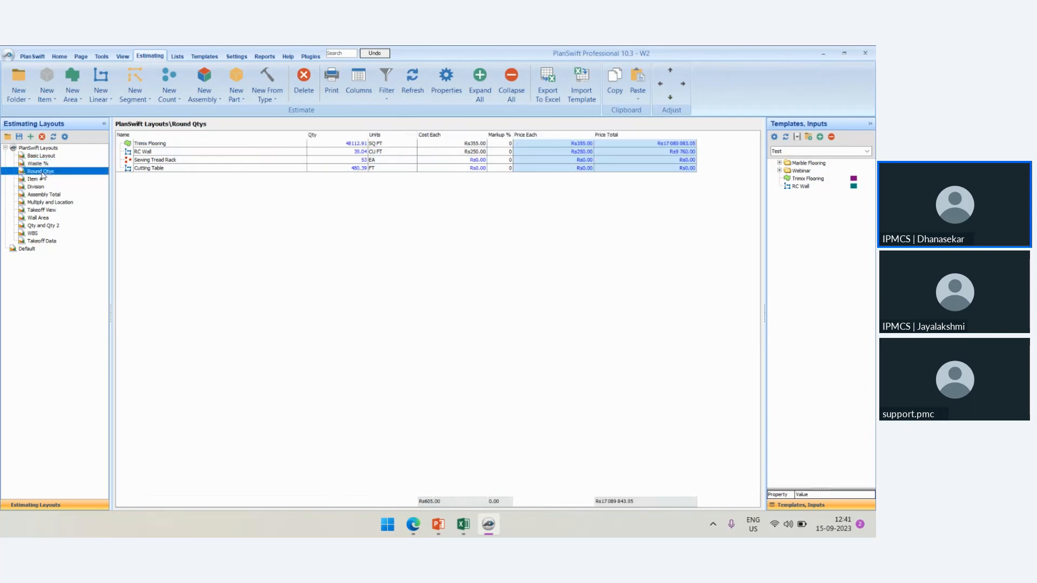
click(42, 179)
click(42, 187)
click(43, 194)
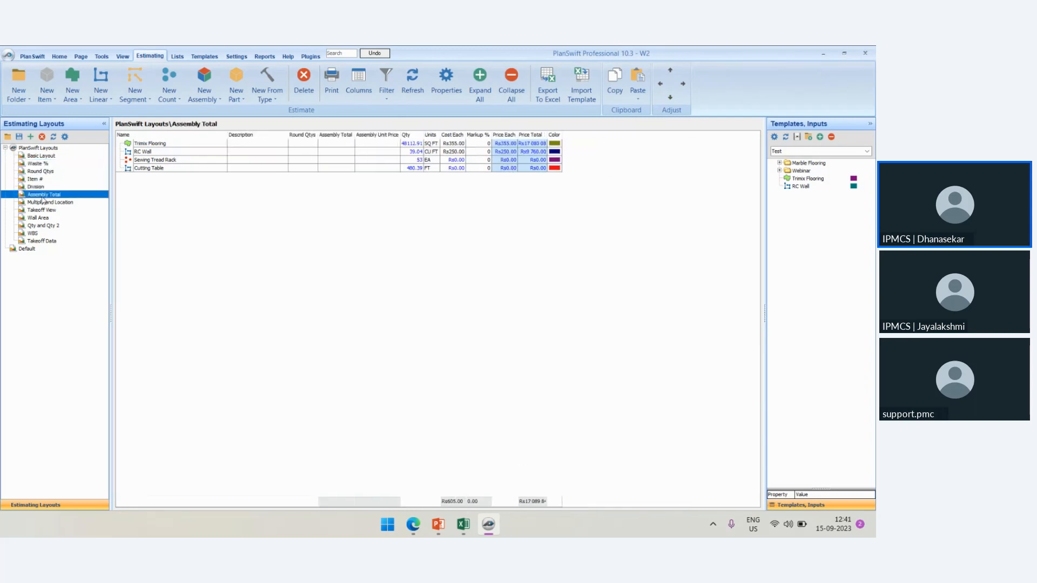
click(45, 217)
click(46, 225)
click(51, 233)
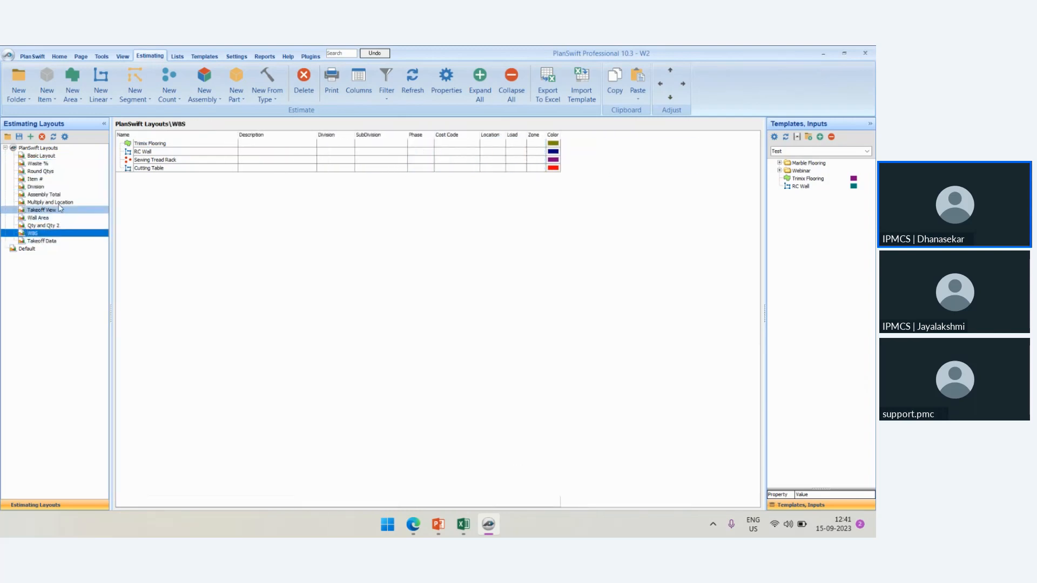
click(48, 156)
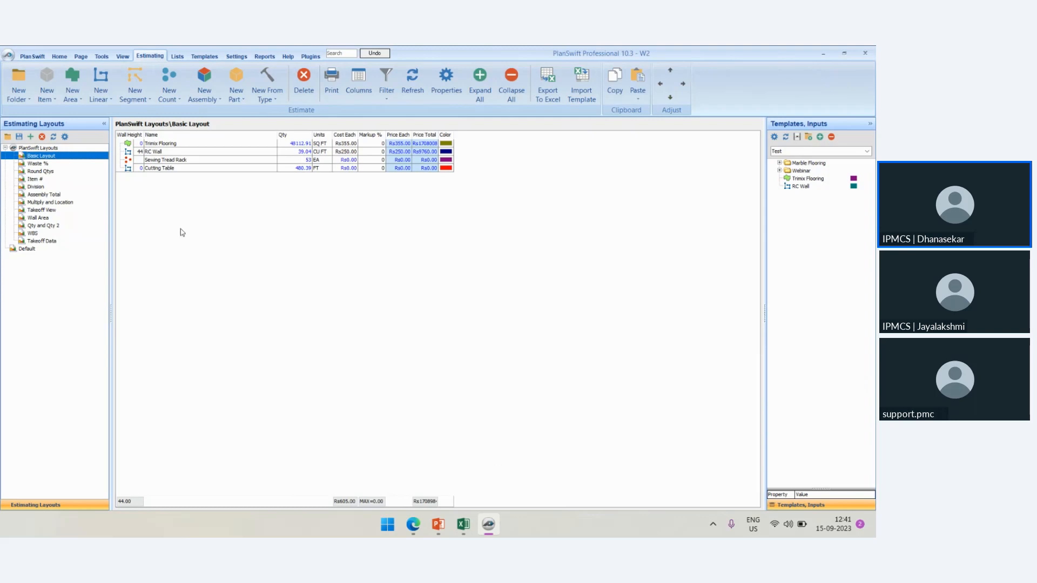
click(234, 144)
Open the Takeoff Summary report from the Basic Takeoff Reports.
click(266, 56)
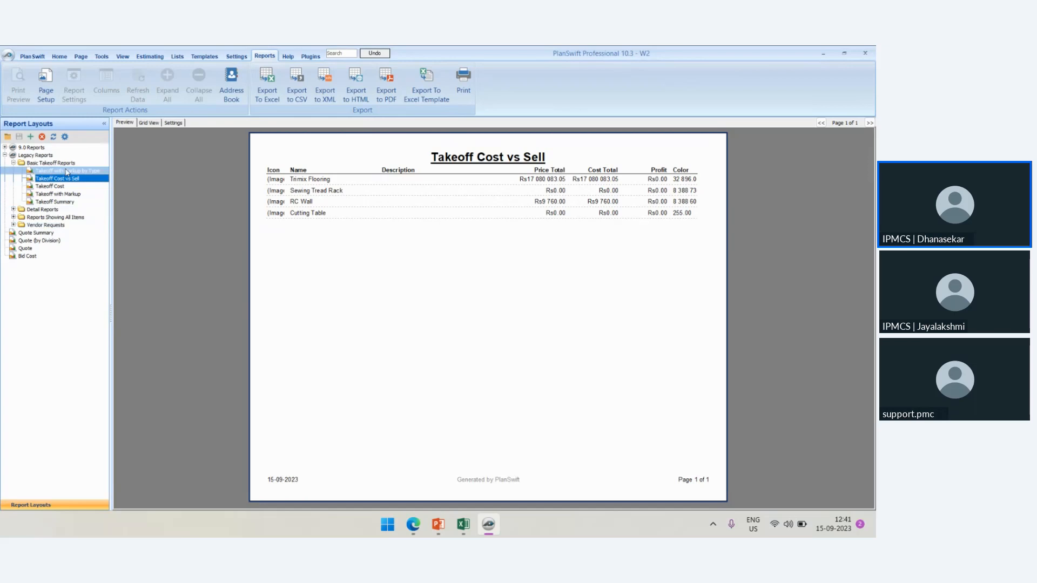
click(68, 171)
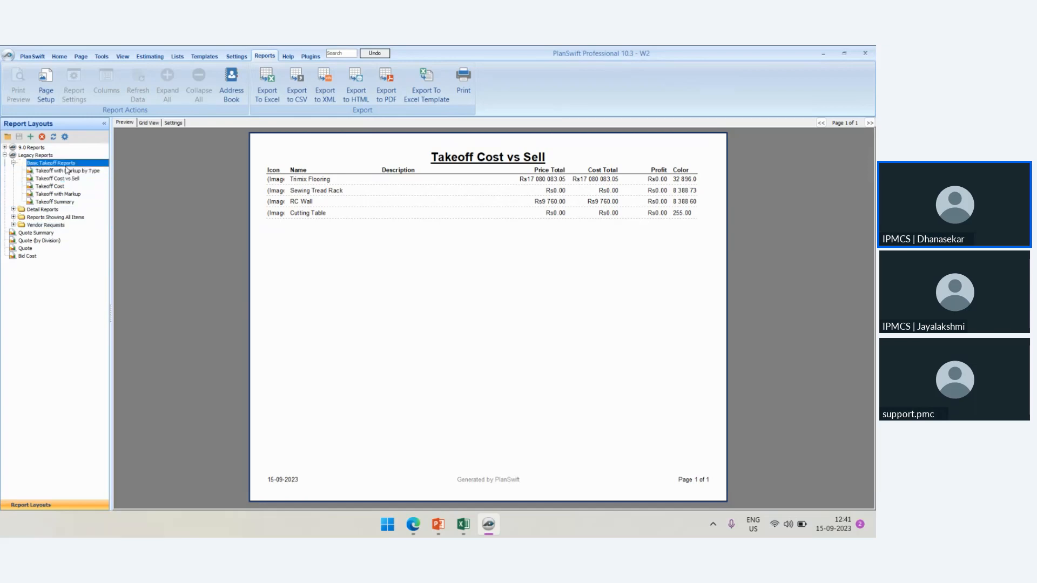
click(55, 202)
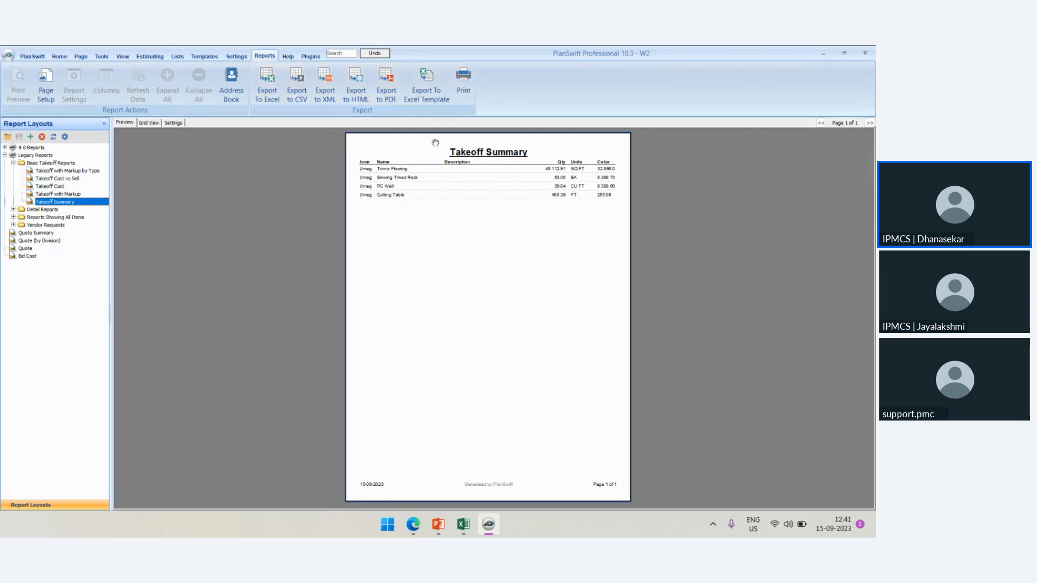
Export the Takeoff Summary report to the Desktop as a PDF named df, and close Acrobat Reader.
click(386, 87)
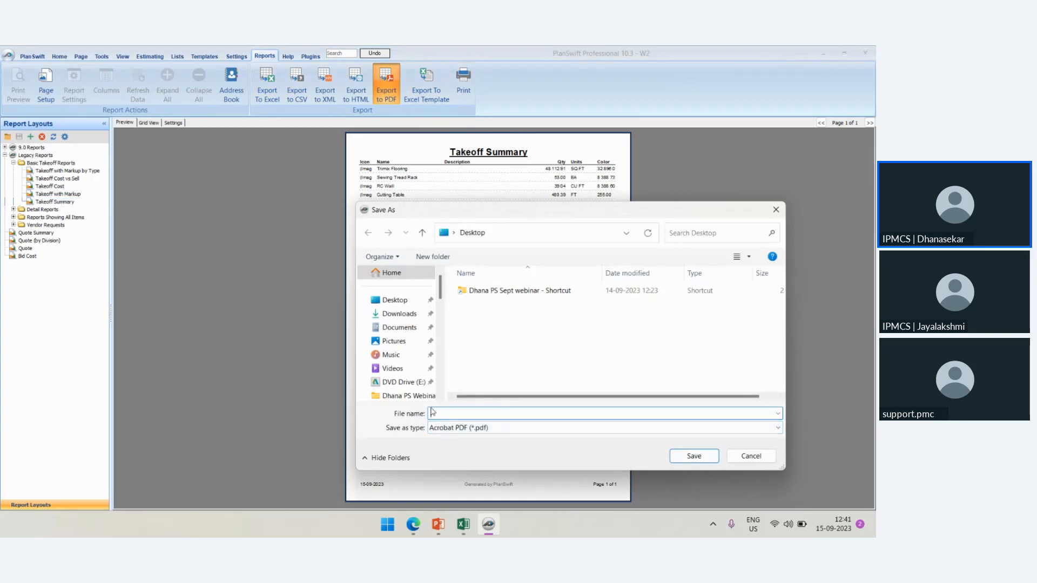
text(df)
click(714, 459)
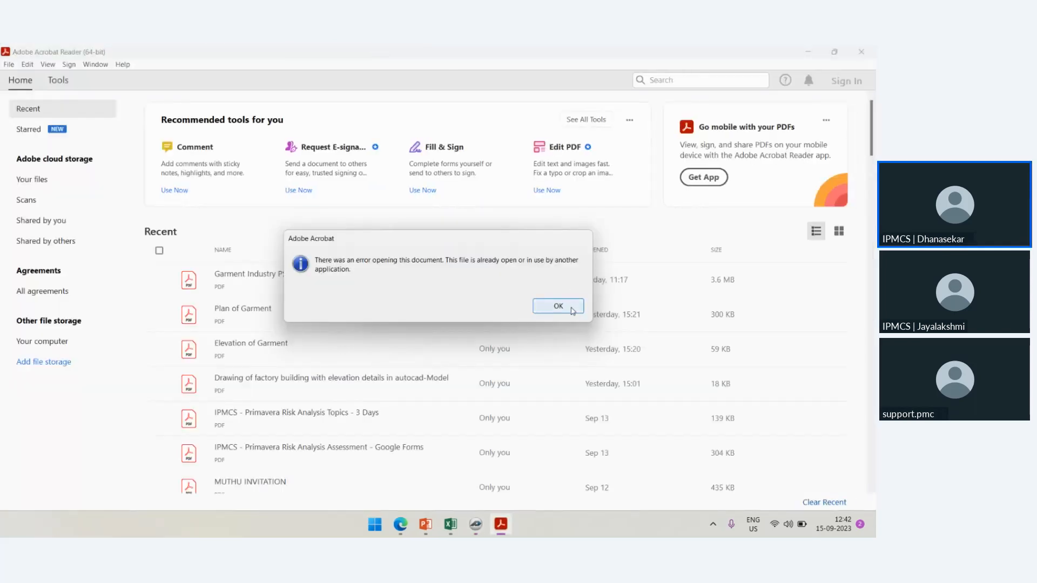
click(558, 306)
click(860, 53)
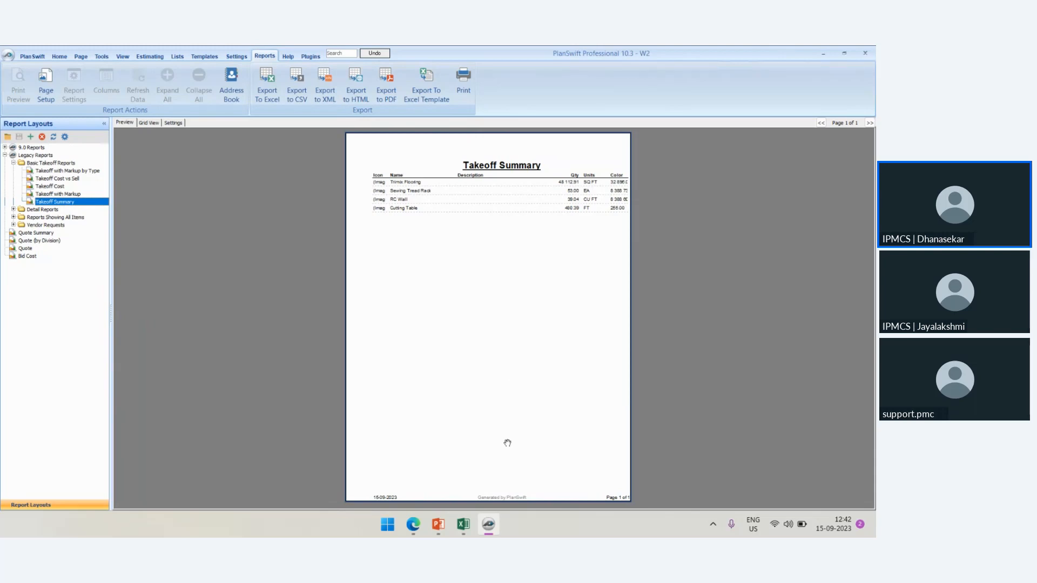
Switch to the PowerPoint presentation, and examine the Tremix Concrete rate in the PART A-BOQ-FACT sheet of the Excel bill of quantities.
click(438, 524)
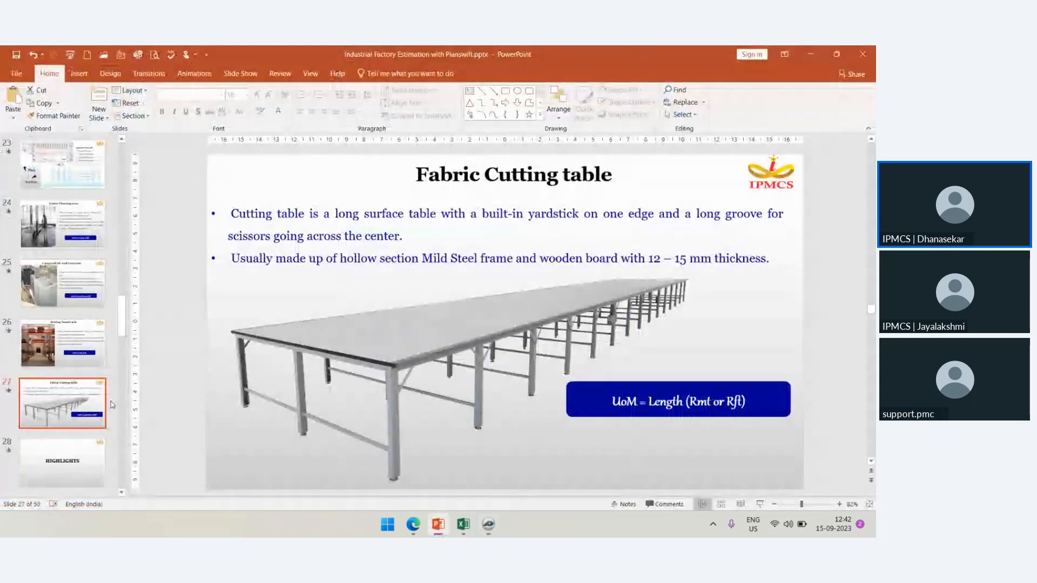
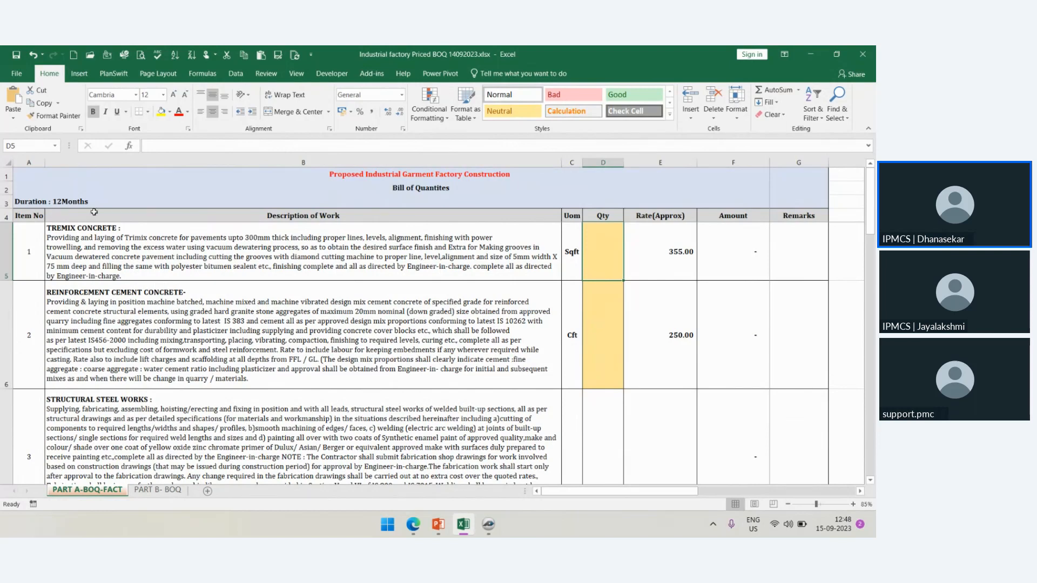
click(6, 251)
click(642, 253)
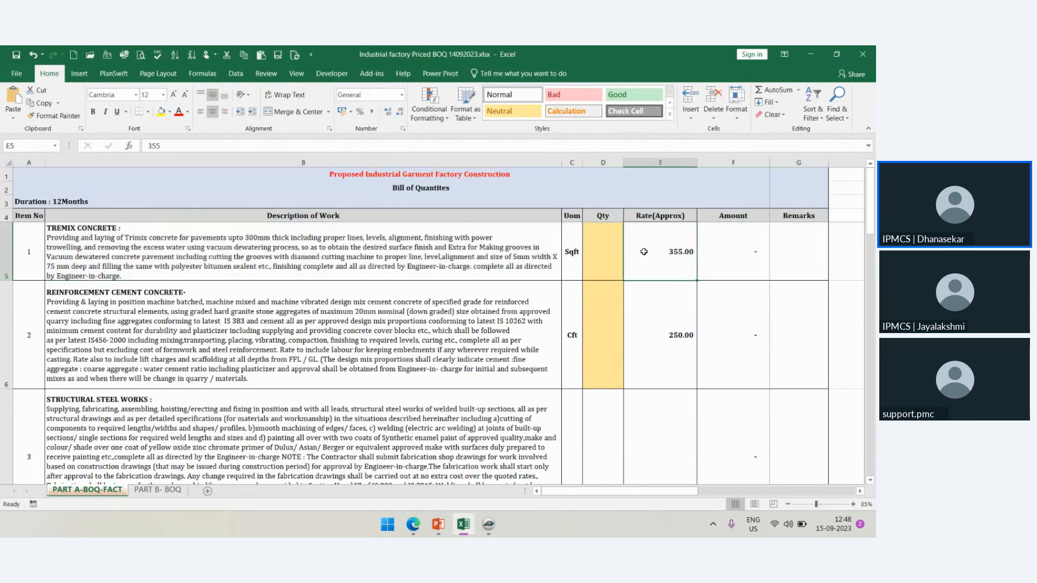
Connect the workbook to its linked PlanSwift job from the Tremix Concrete quantity cell D5, agreeing to open that job.
click(593, 257)
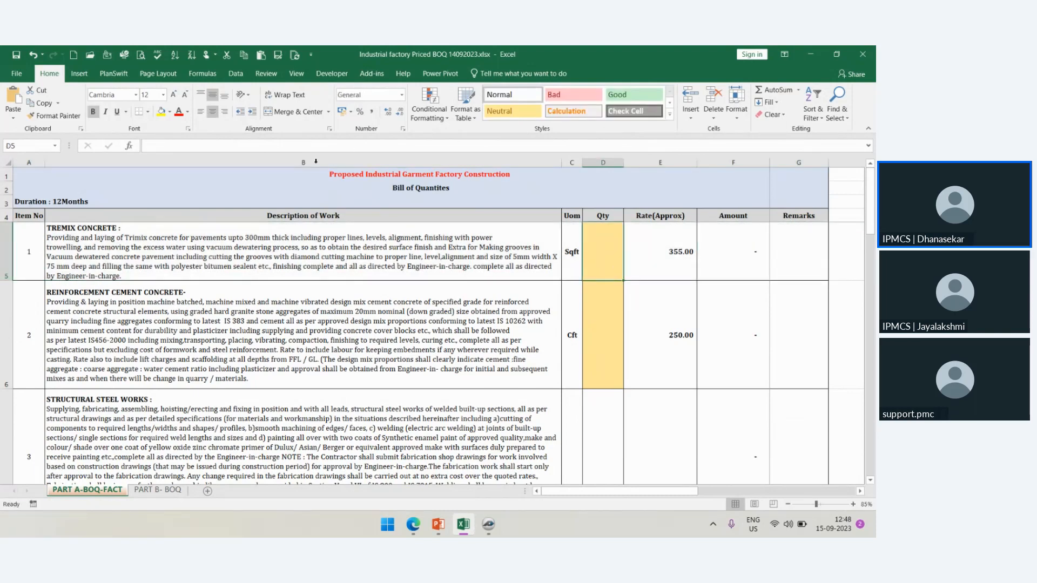
click(114, 73)
click(15, 108)
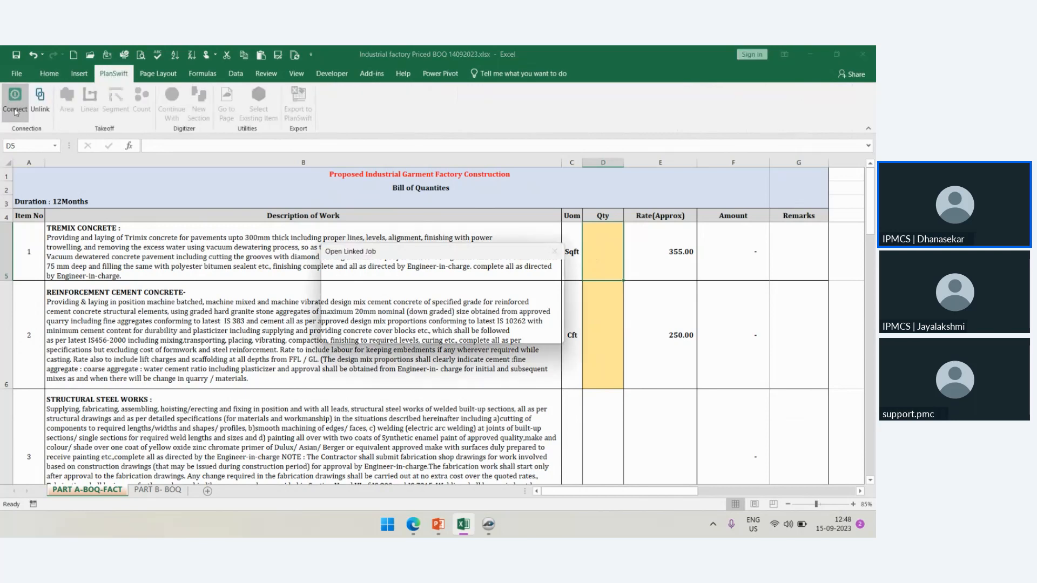
click(488, 328)
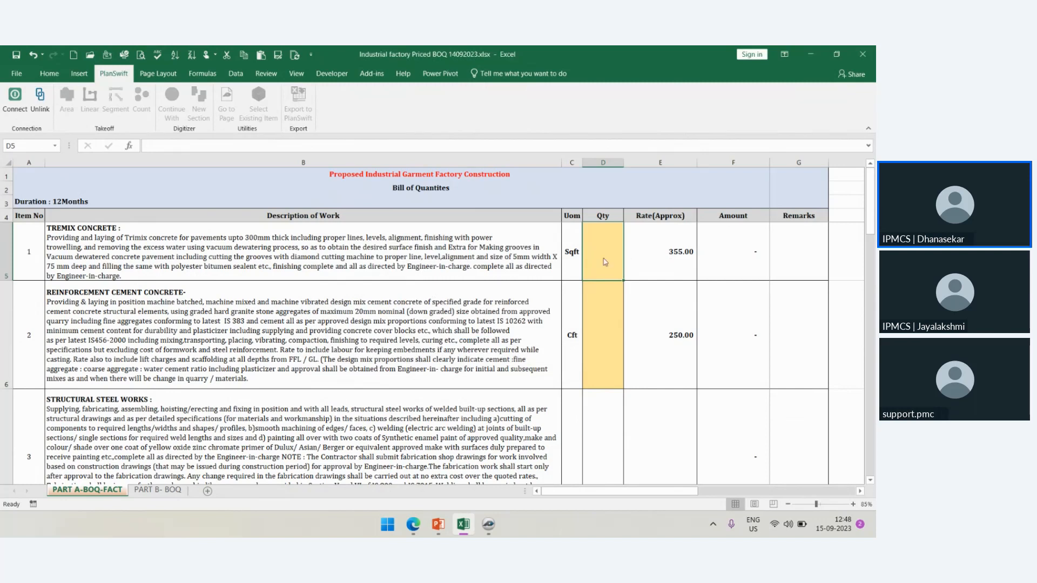
key(Right)
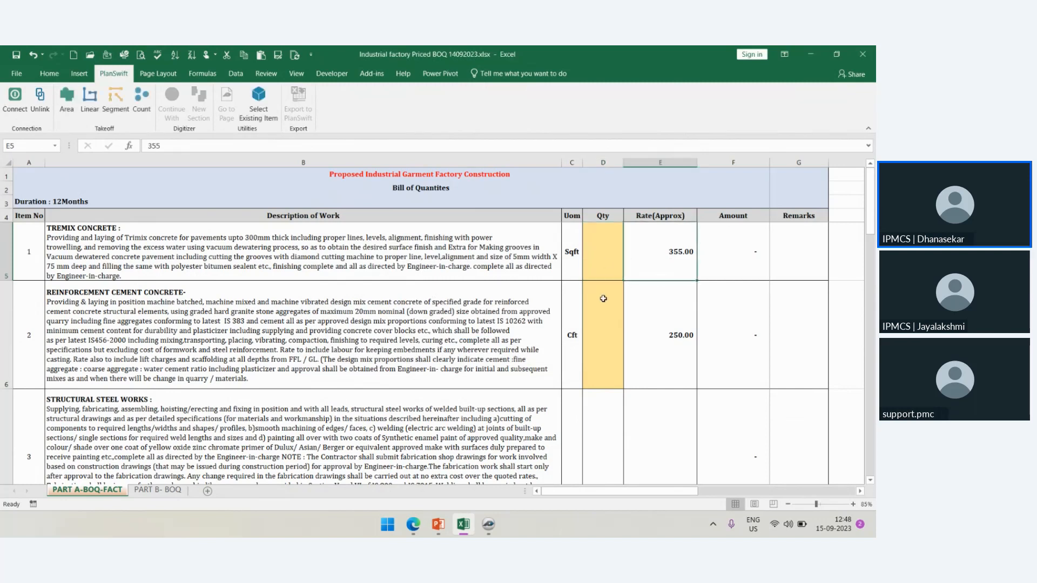
click(603, 299)
click(609, 264)
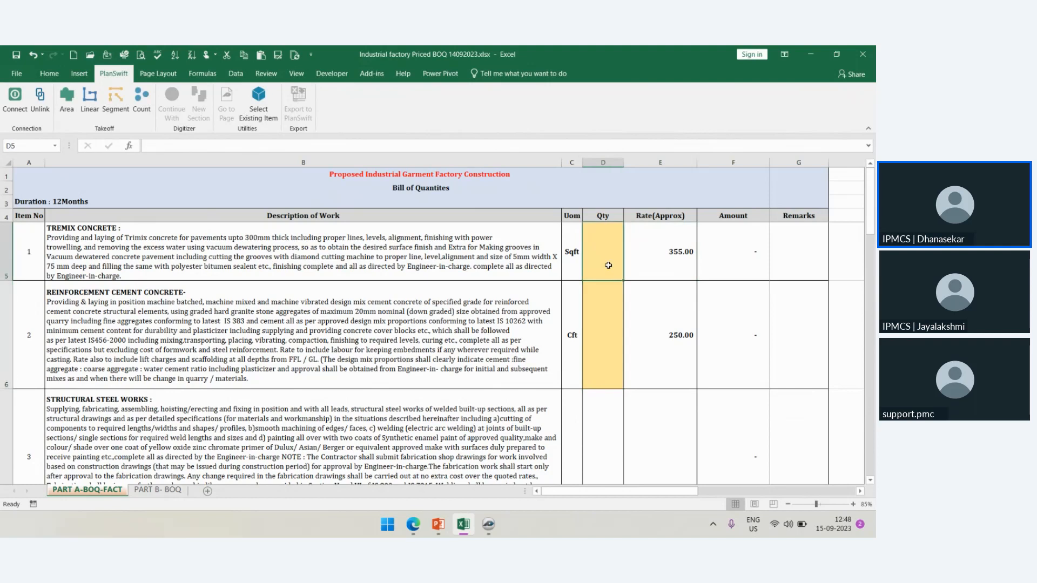
right_click(609, 264)
mouse_move(654, 262)
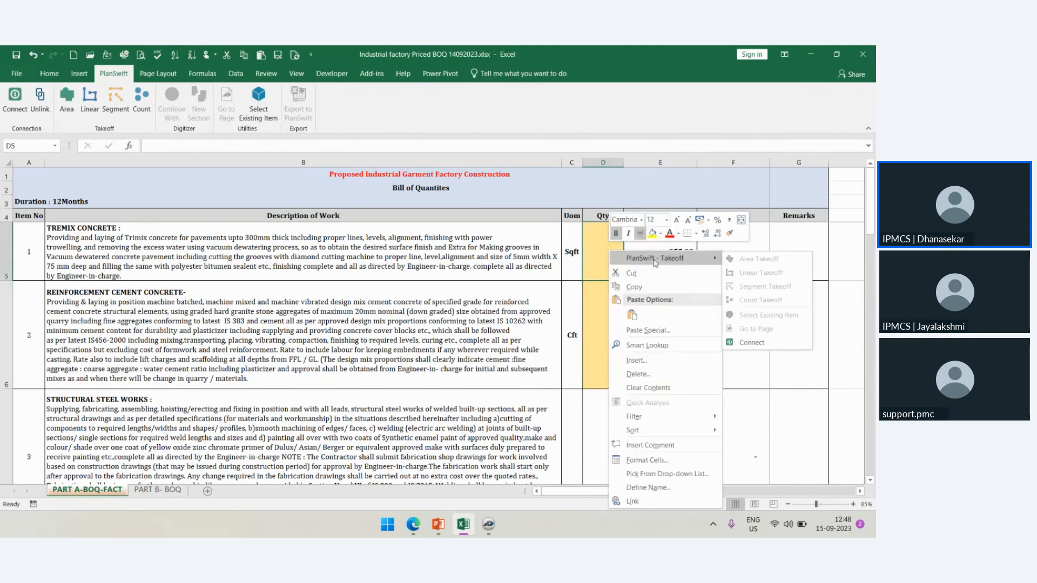
click(749, 340)
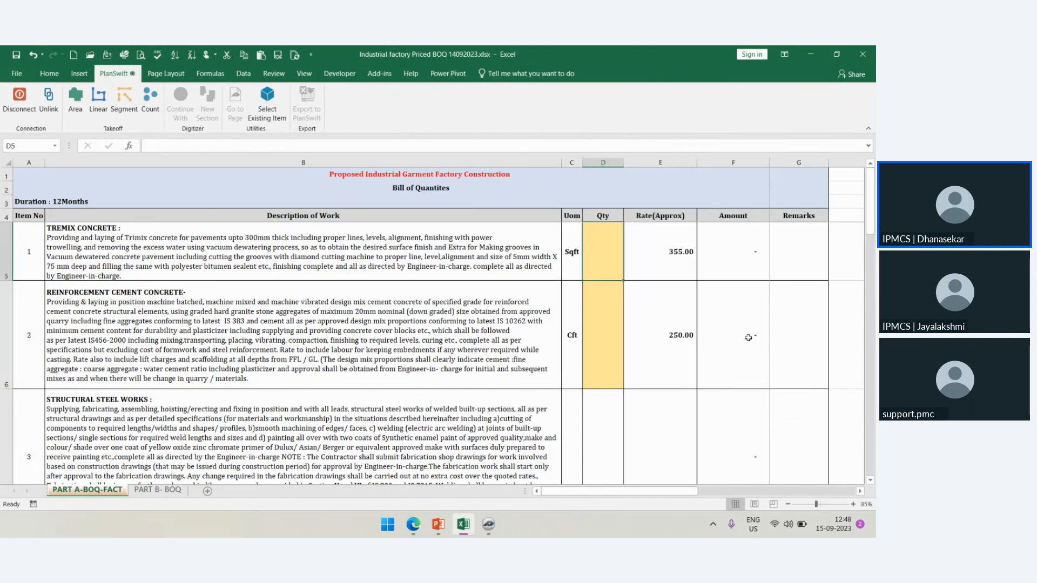
Review the existing takeoff items offered for the Tremix Concrete quantity, and close the list without choosing one.
right_click(616, 253)
mouse_move(661, 261)
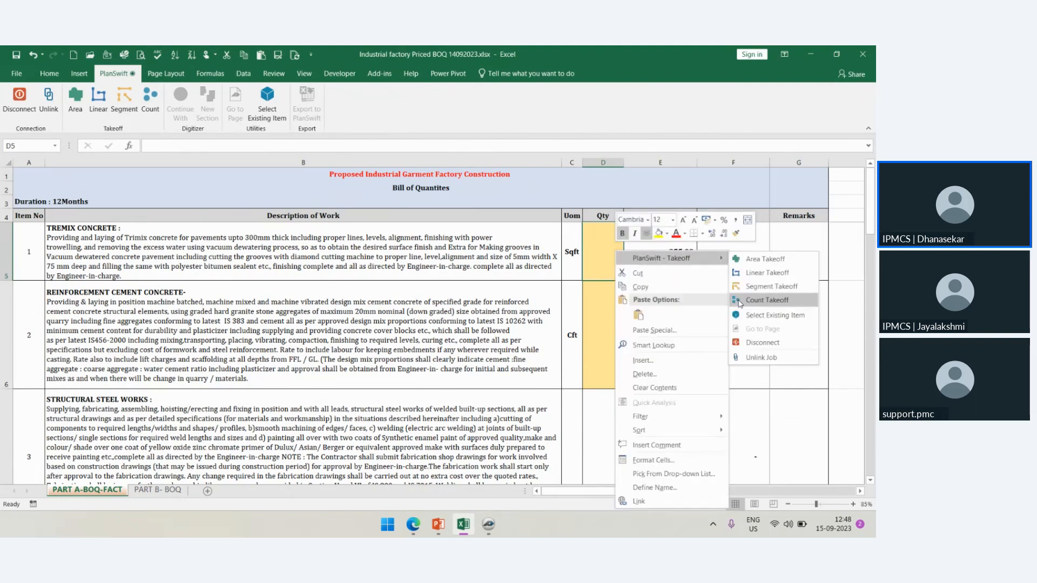
click(765, 319)
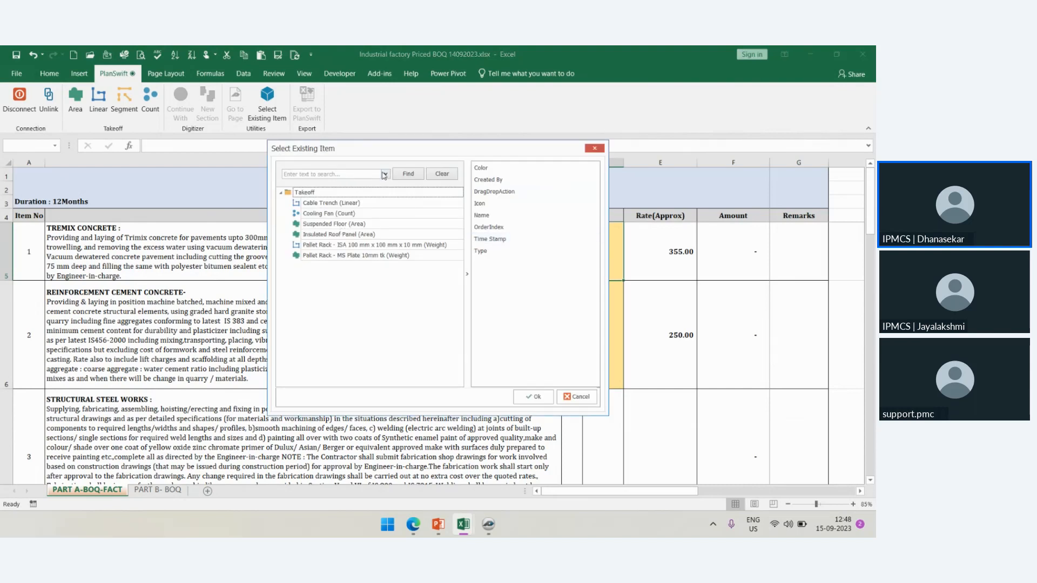
click(280, 193)
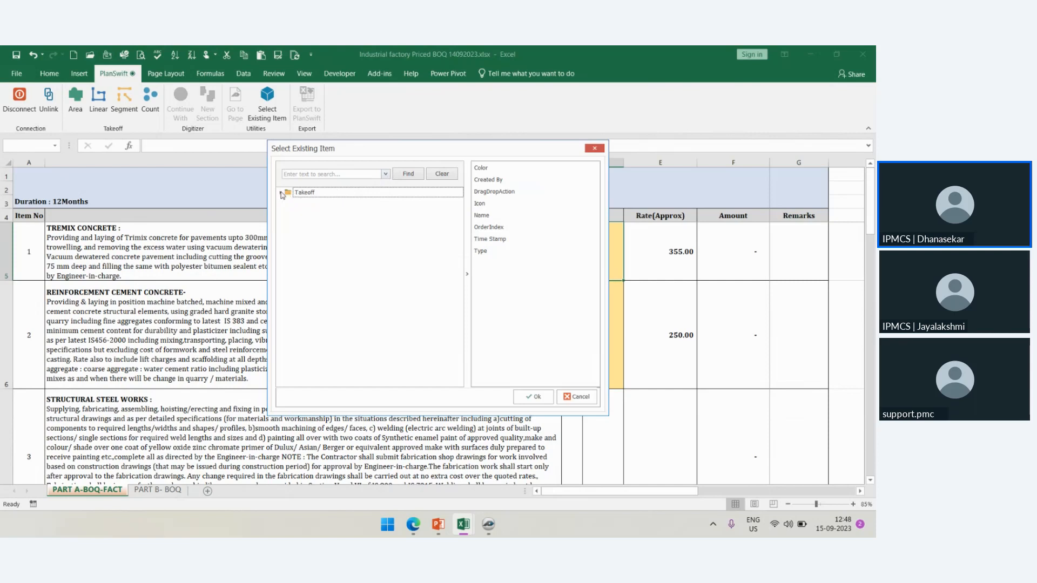
click(280, 193)
click(595, 149)
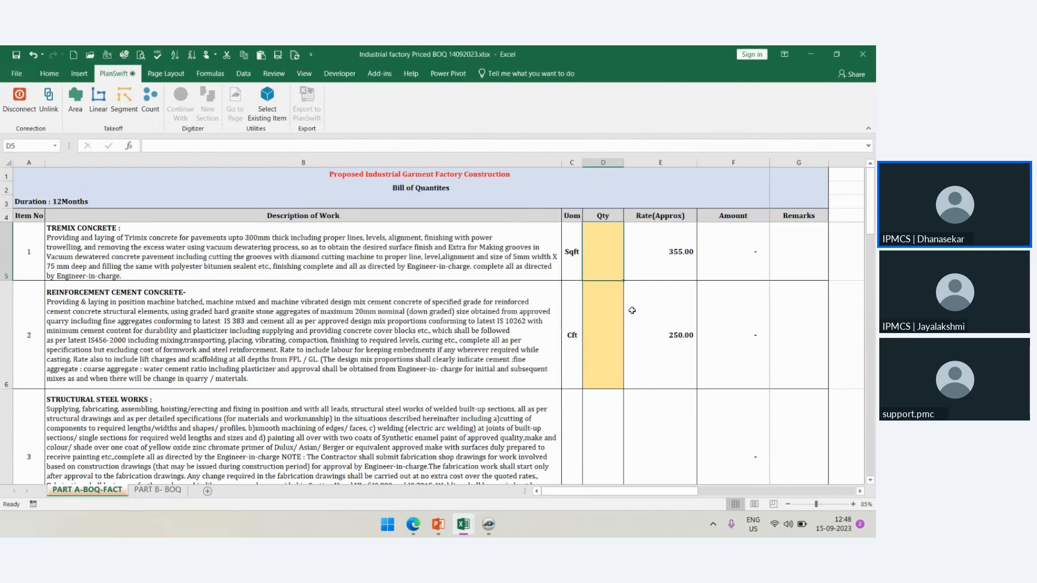
Switch to PlanSwift and open the local job W2, Garment Industry Estimation.
click(481, 537)
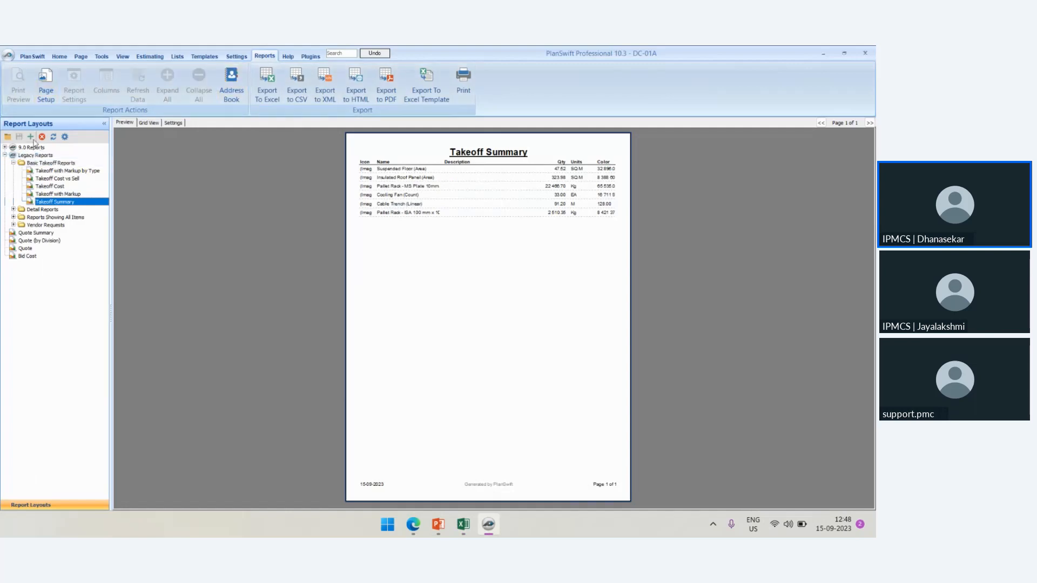
click(59, 57)
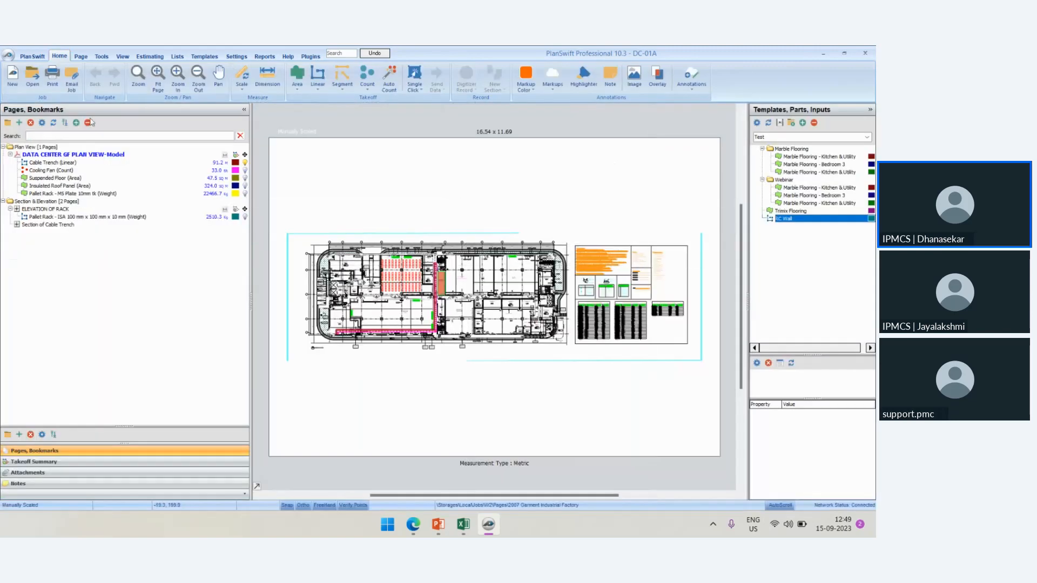
click(31, 77)
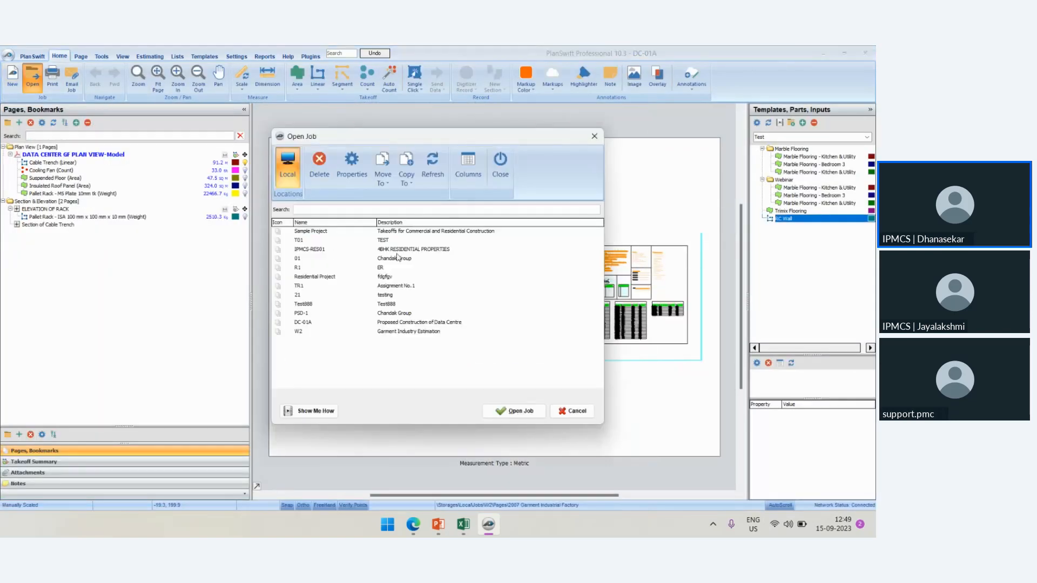
click(402, 332)
click(516, 415)
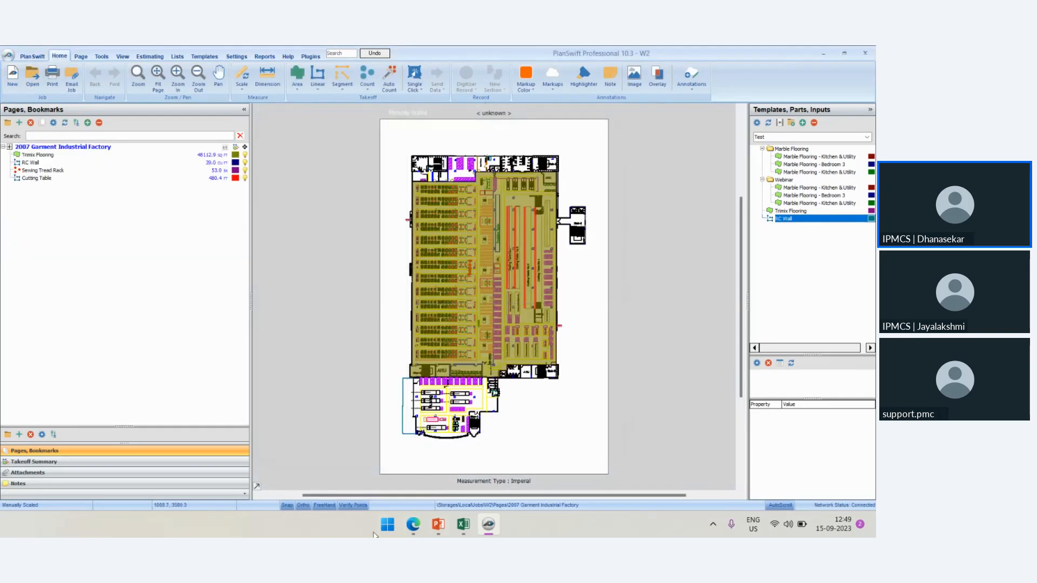
Switch back to the Excel bill of quantities, and permanently unlink the workbook from its previously linked PlanSwift job.
click(515, 531)
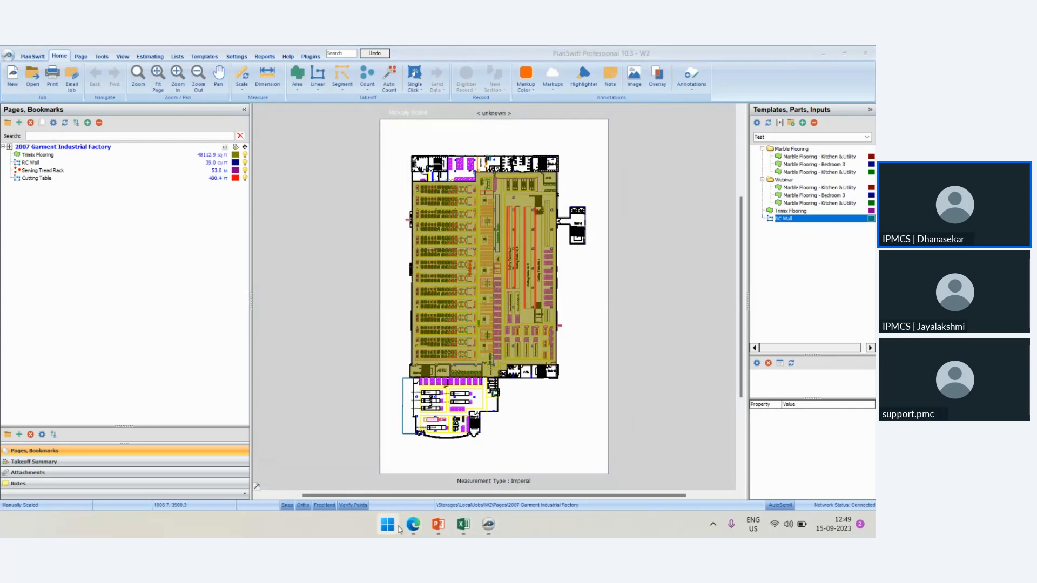
click(387, 524)
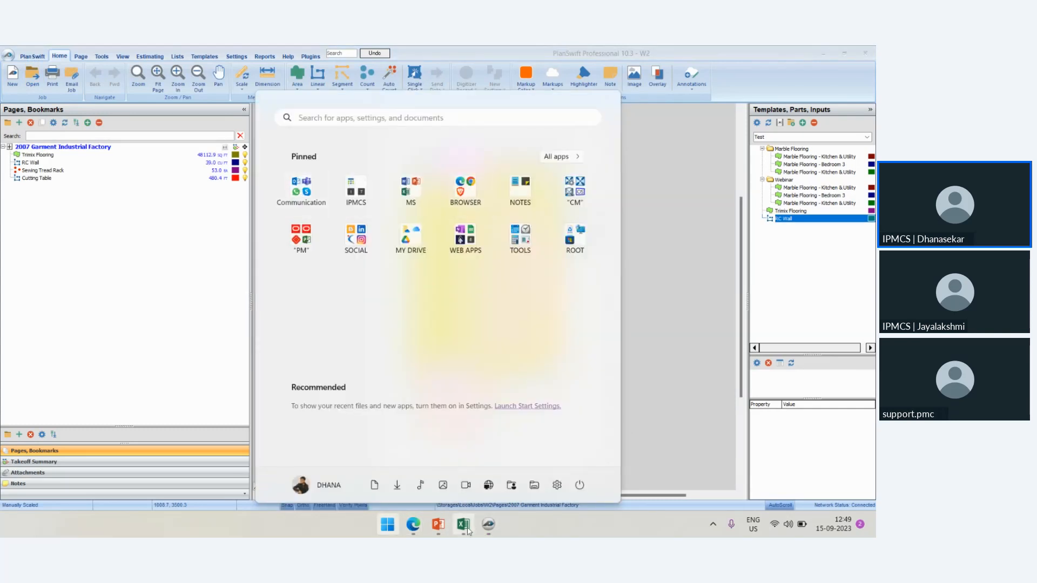
click(463, 524)
right_click(591, 250)
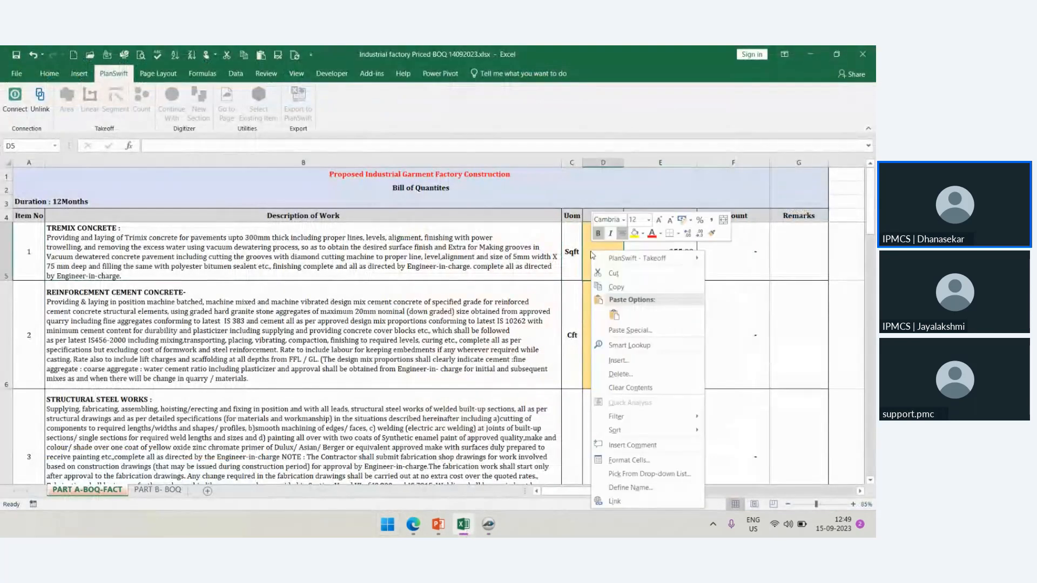
mouse_move(620, 260)
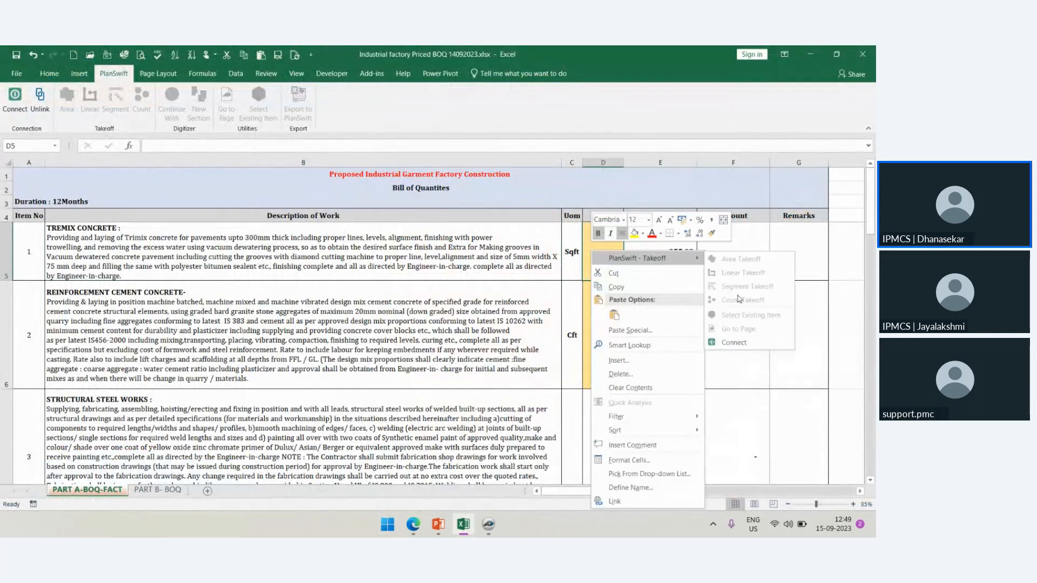
click(734, 343)
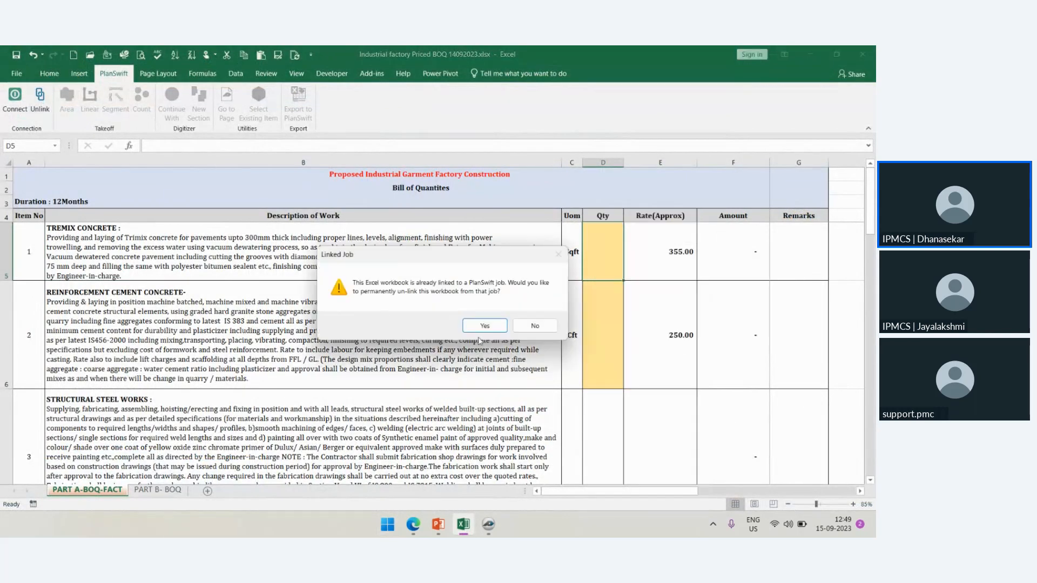
click(484, 325)
click(484, 325)
Reconnect the workbook to PlanSwift from cell D5, accepting the offer to open the linked job.
click(630, 252)
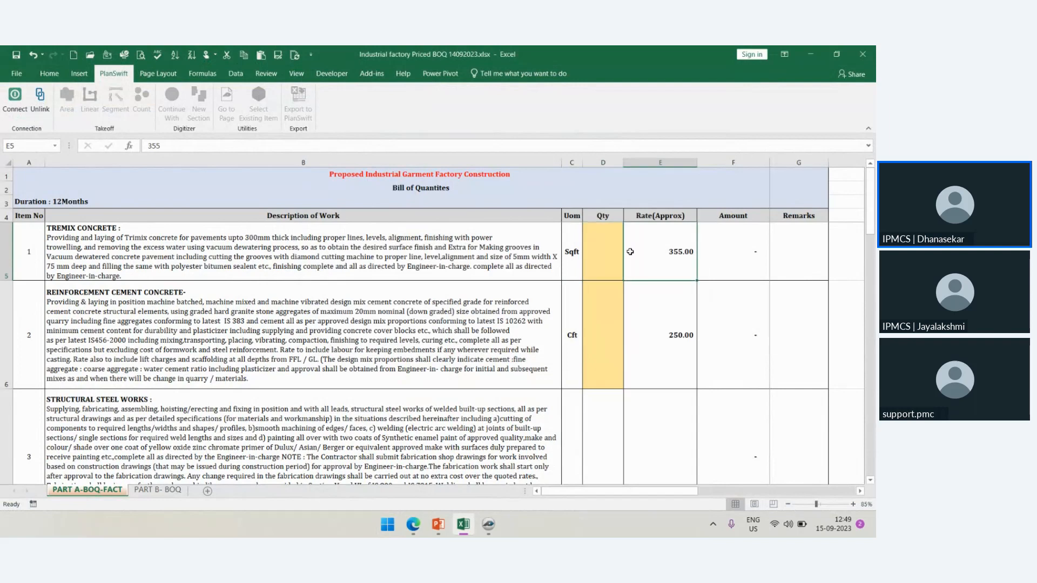
click(611, 251)
click(15, 96)
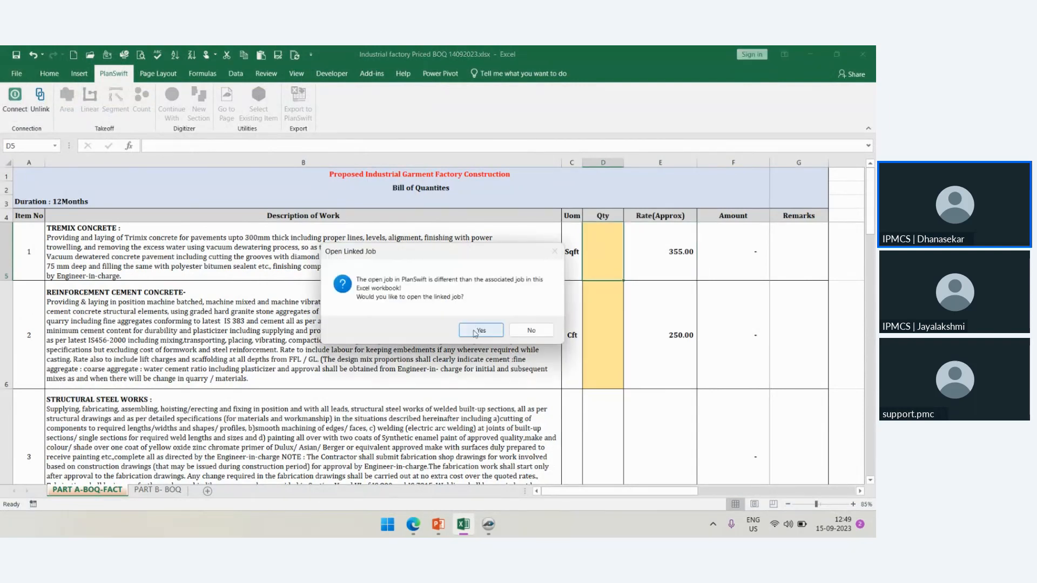
click(475, 332)
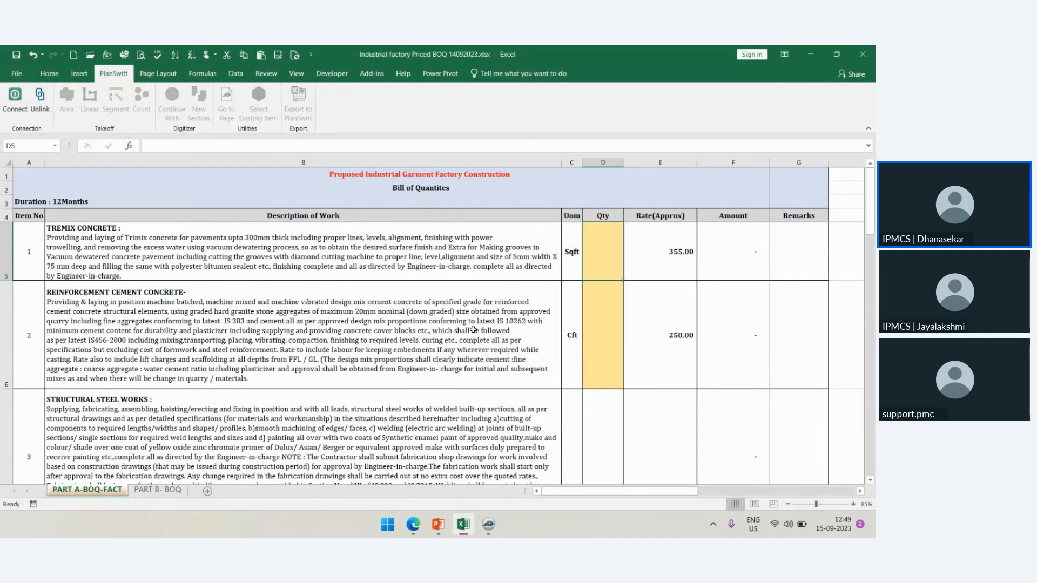
Link the Tremix Concrete quantity cell D5 to the Qty property of the existing Trimix Flooring takeoff item.
right_click(617, 248)
mouse_move(635, 256)
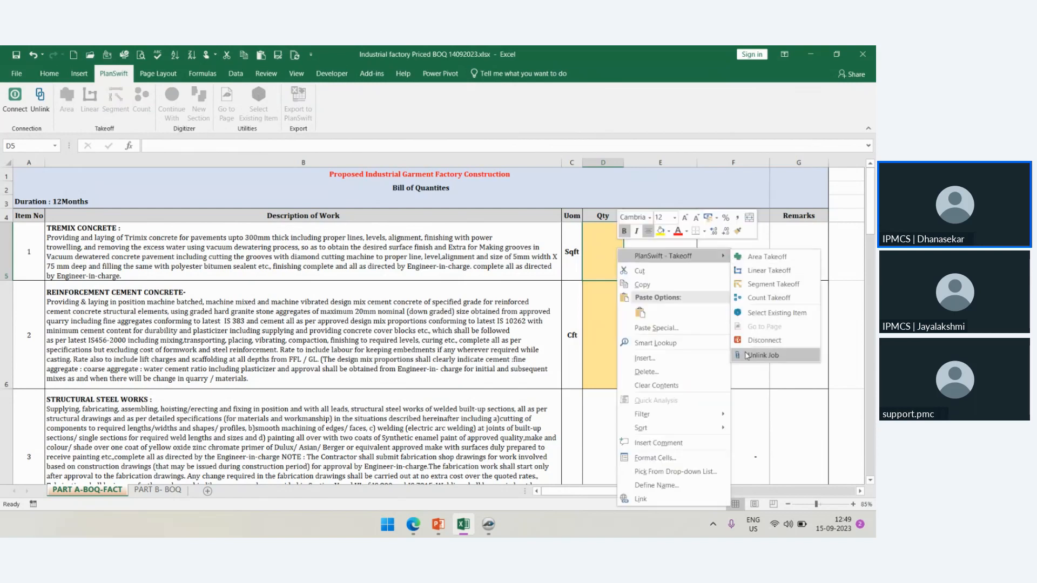
click(773, 312)
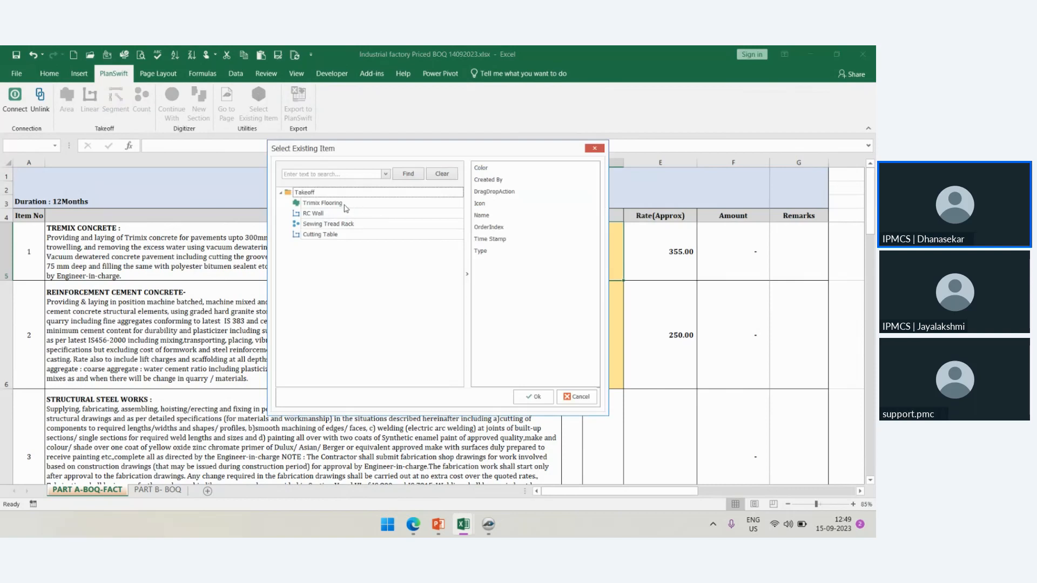
click(348, 205)
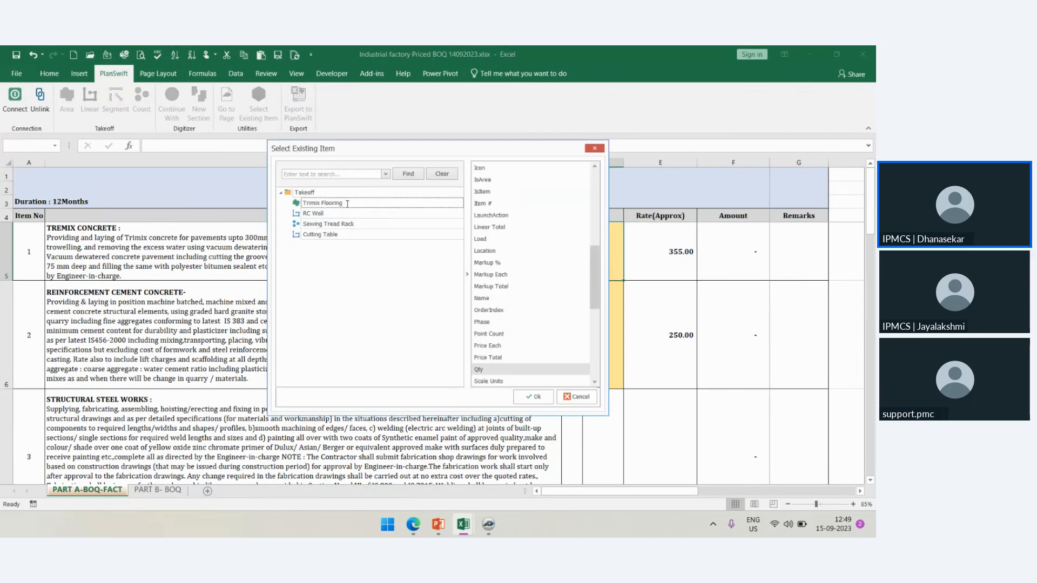
click(507, 371)
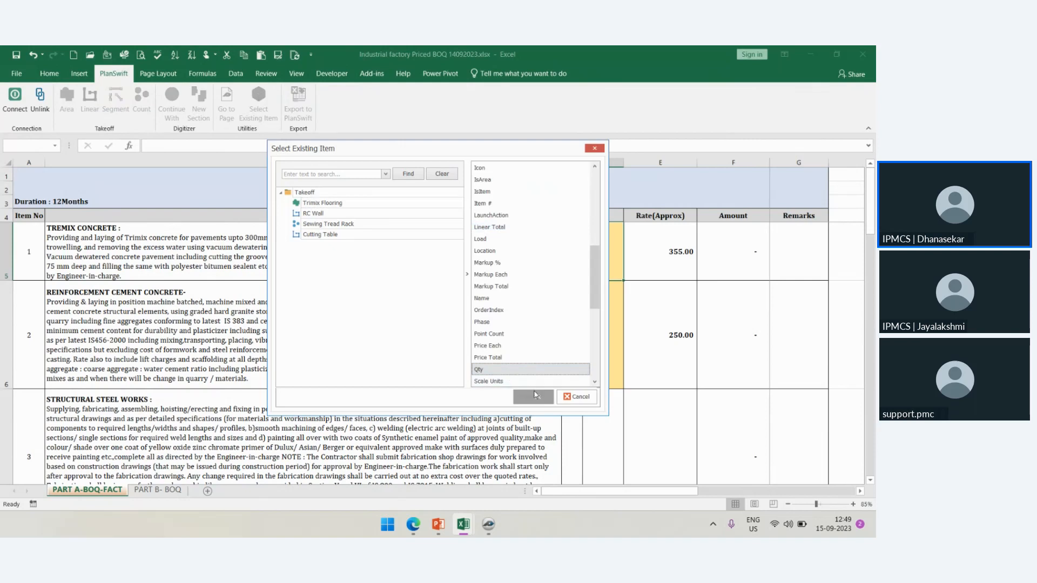
click(533, 396)
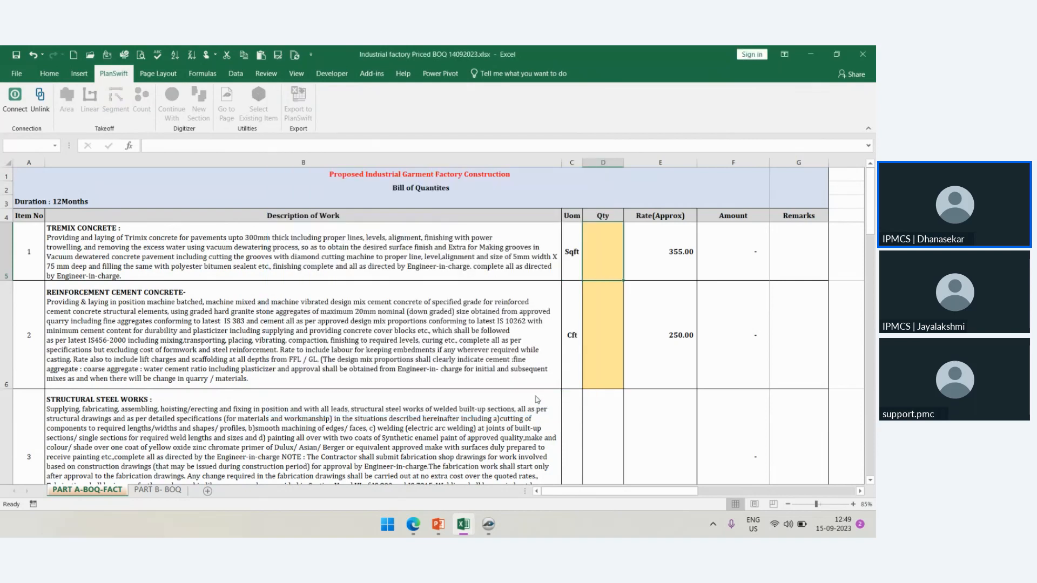
click(640, 341)
click(602, 264)
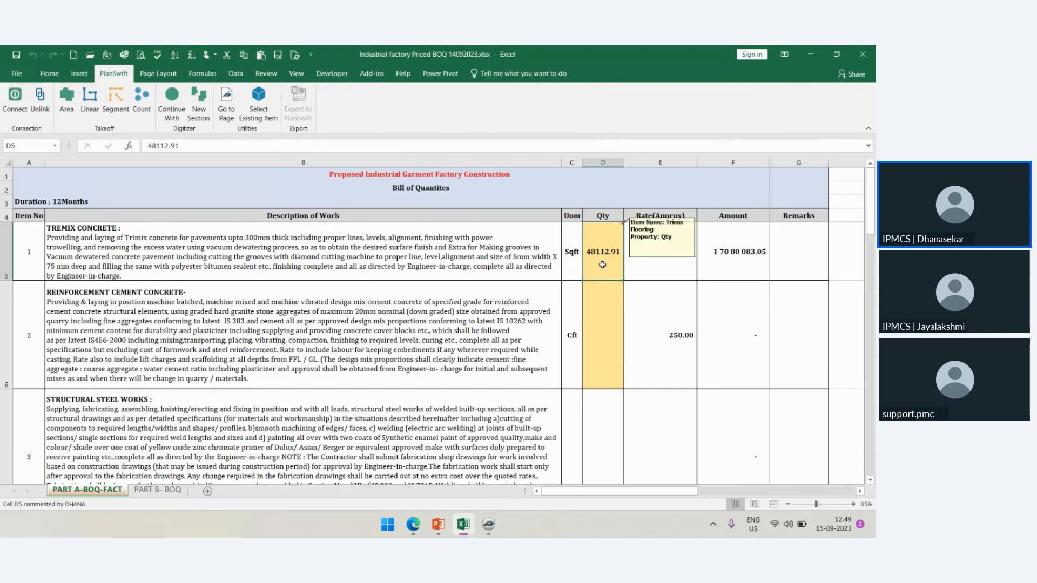
Link the Reinforcement Cement Concrete quantity cell D6 to the quantity of the existing RC Wall takeoff item.
click(596, 311)
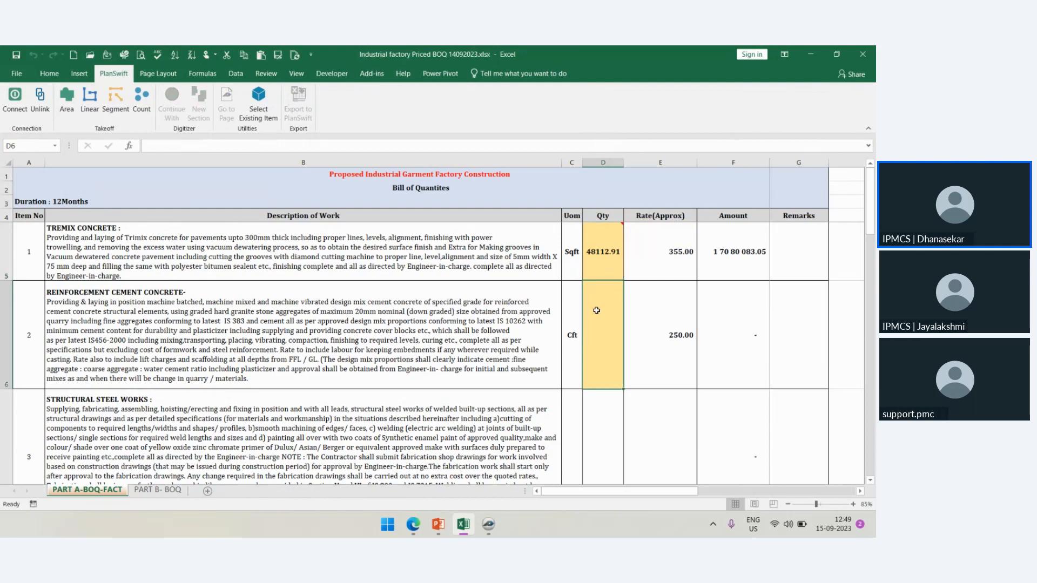
right_click(596, 310)
mouse_move(664, 60)
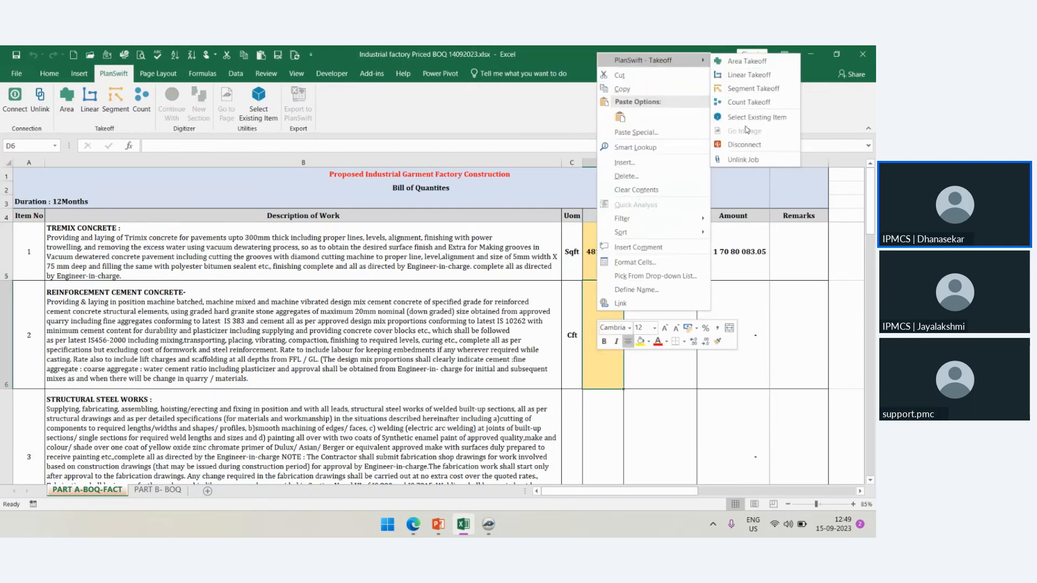
click(755, 117)
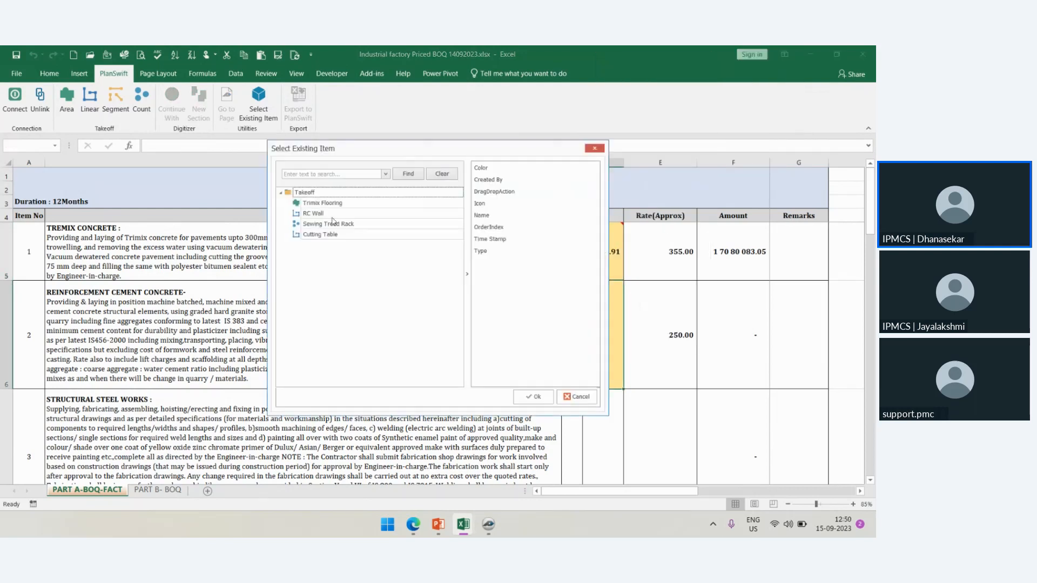
click(334, 214)
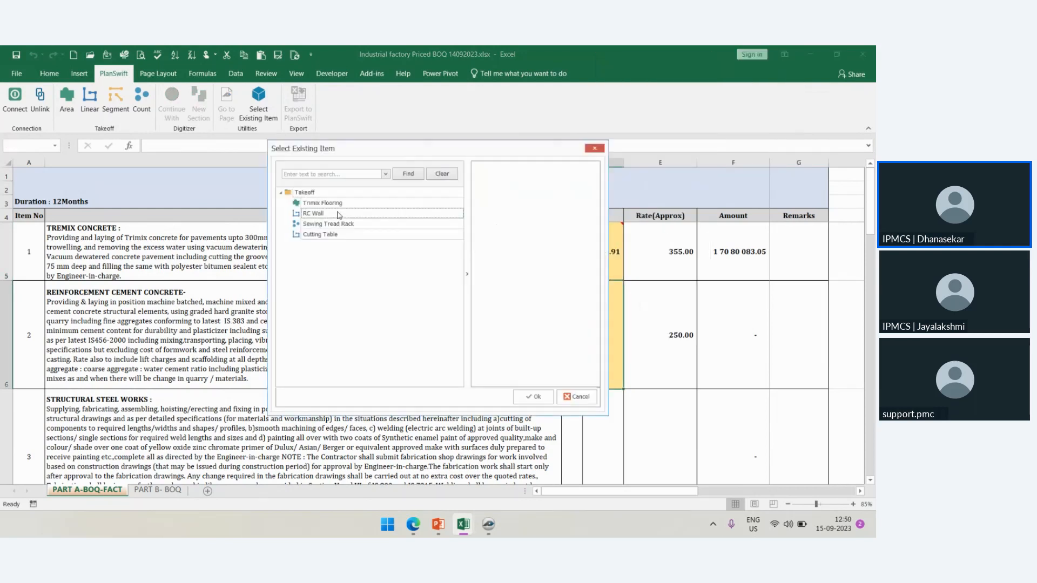
click(529, 394)
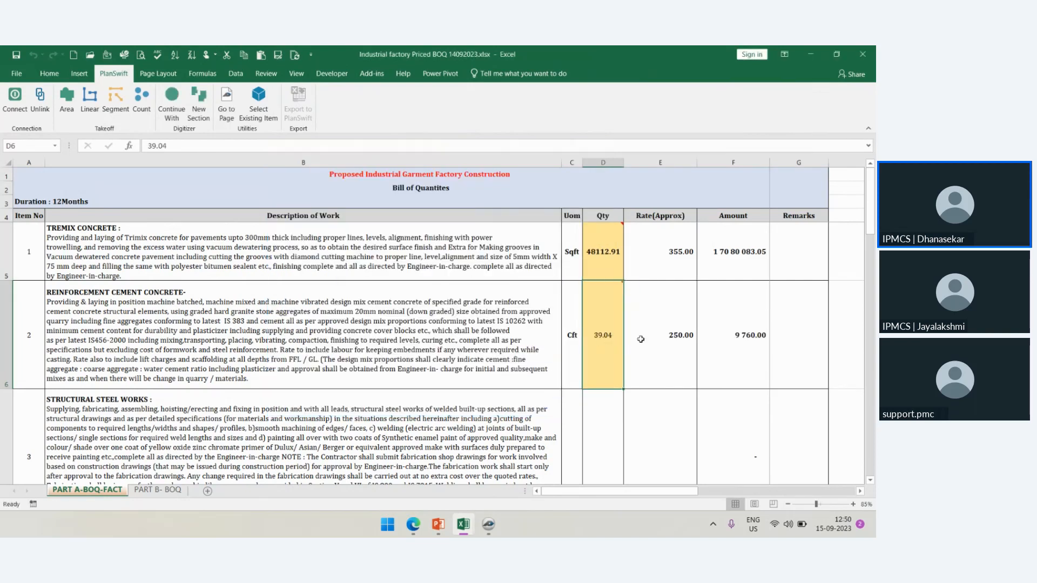
scroll(638, 335, down, 2)
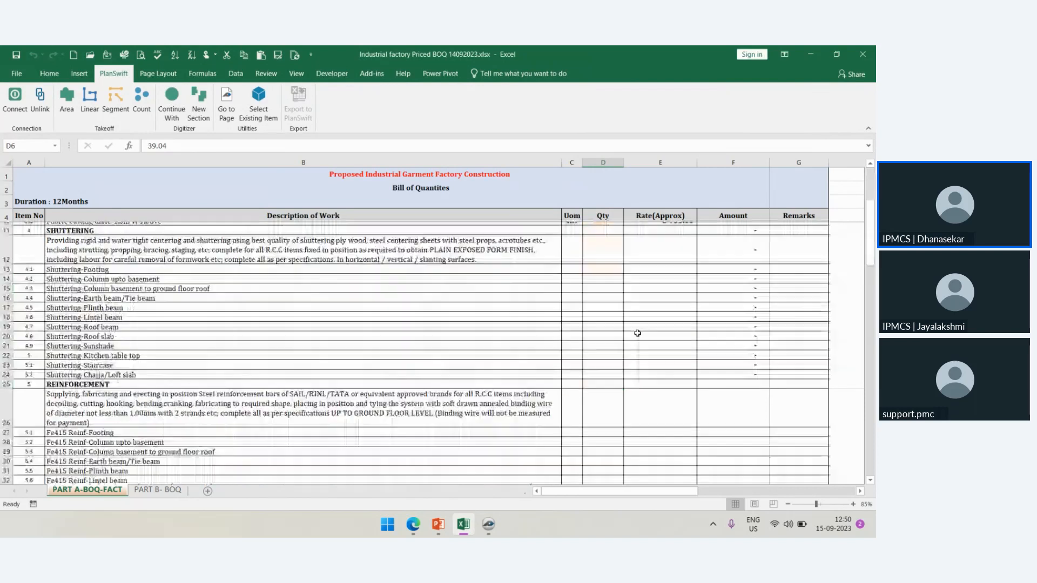
Link the Sewing Tread Rack quantity cell D8 to the existing Sewing Tread Rack takeoff item.
scroll(635, 332, up, 1)
scroll(517, 335, up, 1)
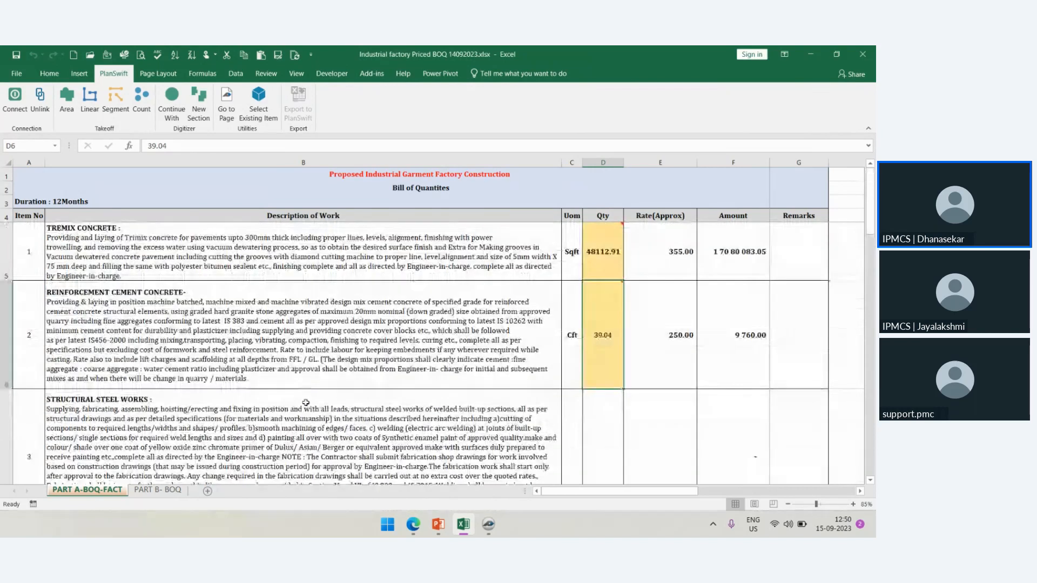
scroll(602, 384, down, 1)
click(602, 229)
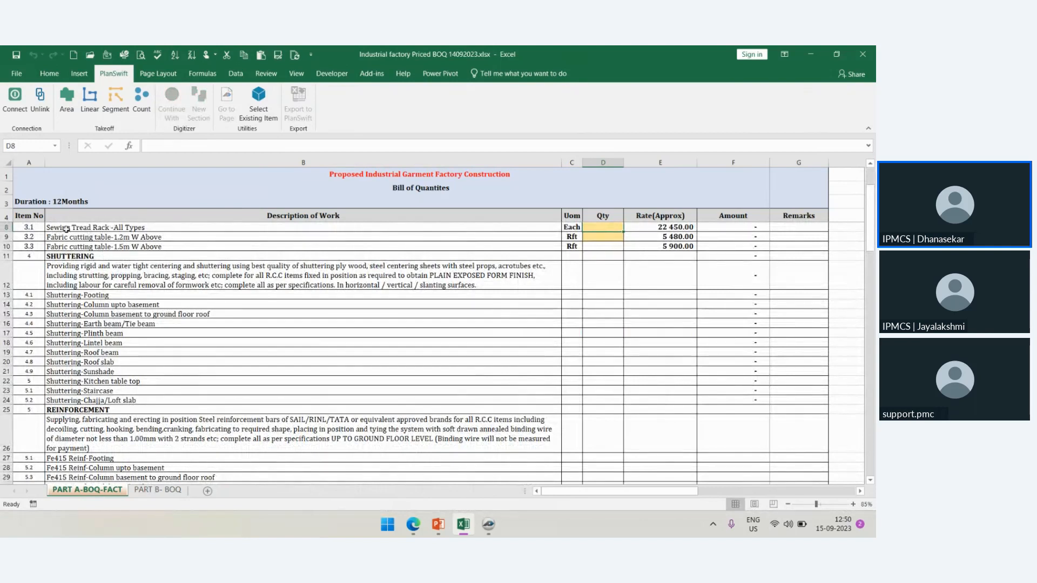
right_click(609, 231)
mouse_move(678, 236)
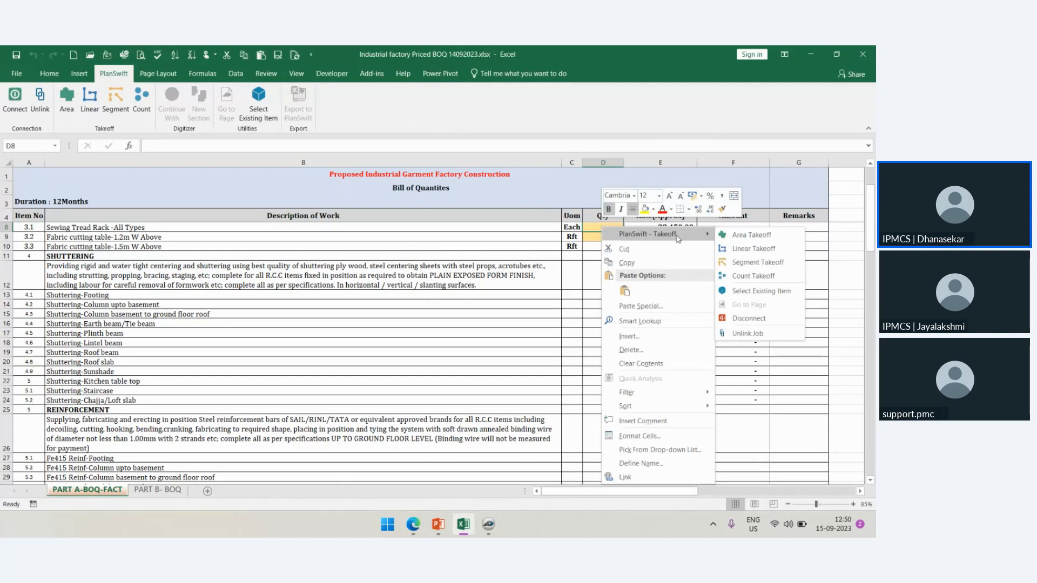
click(741, 290)
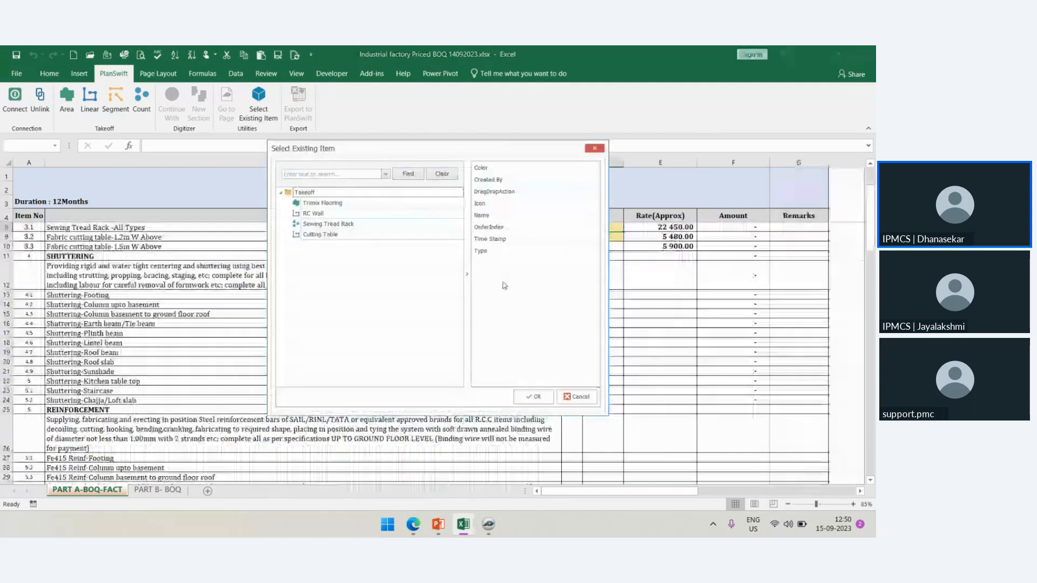
click(322, 227)
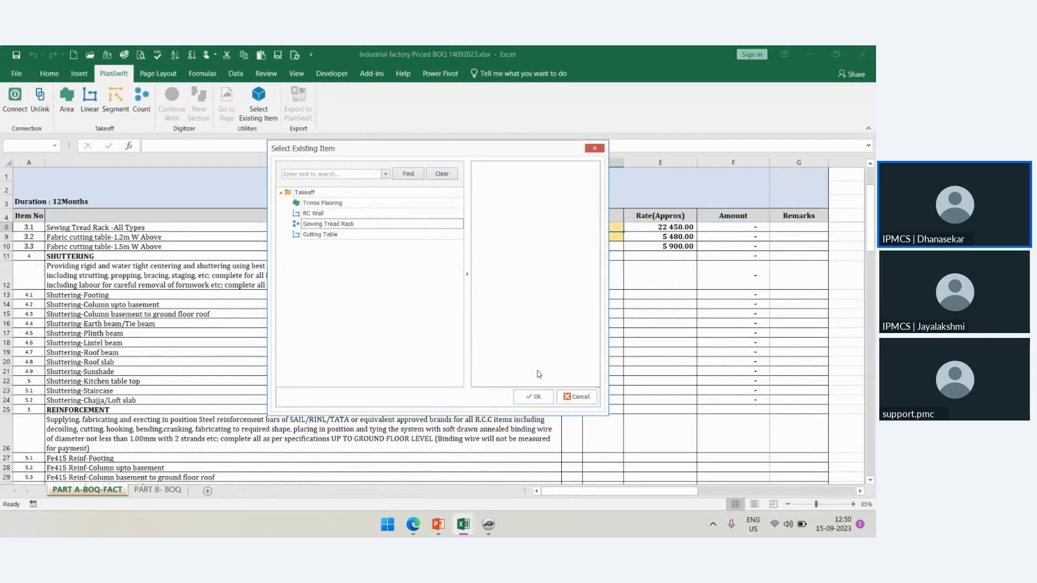
click(540, 397)
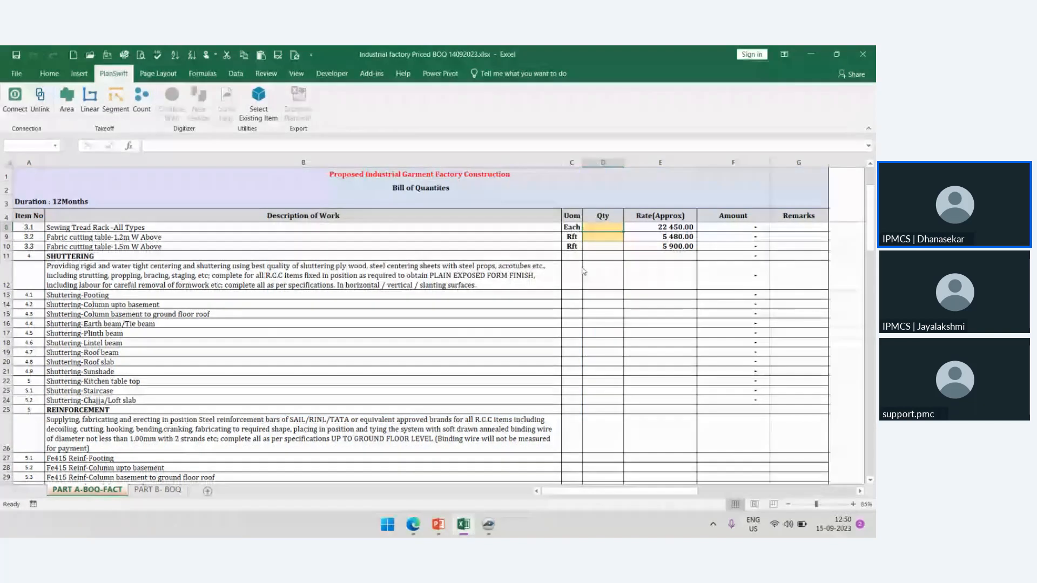
Link the quantity cell D9 of the 1.2m W fabric cutting table to the existing Cutting Table takeoff item.
click(600, 240)
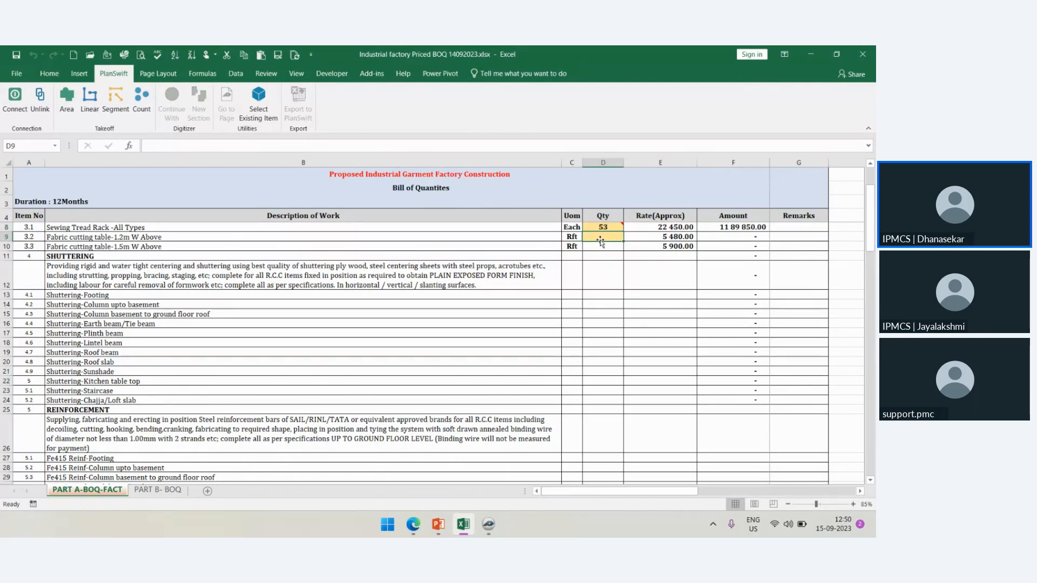
right_click(600, 241)
mouse_move(697, 246)
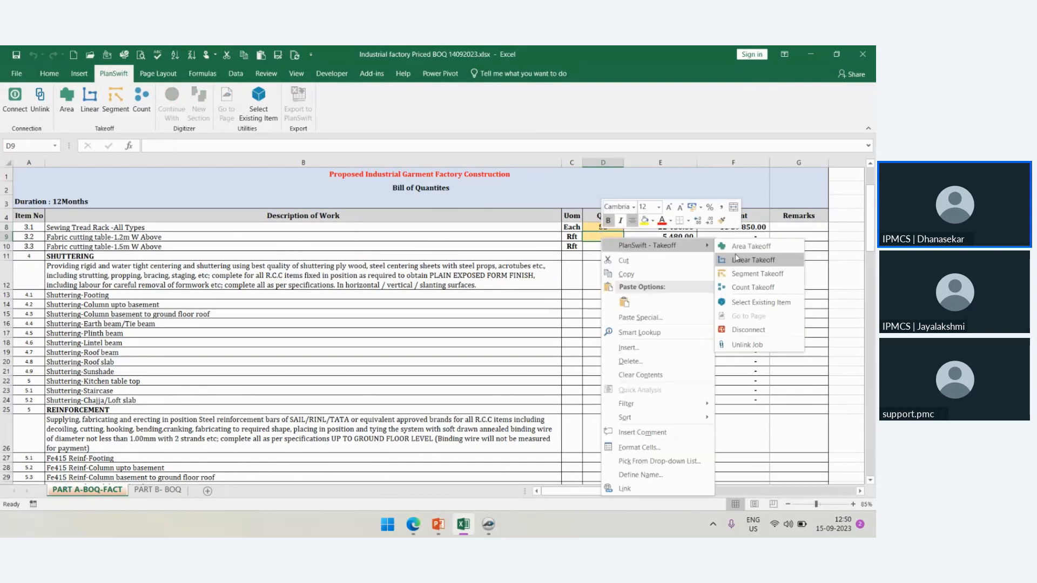
click(741, 304)
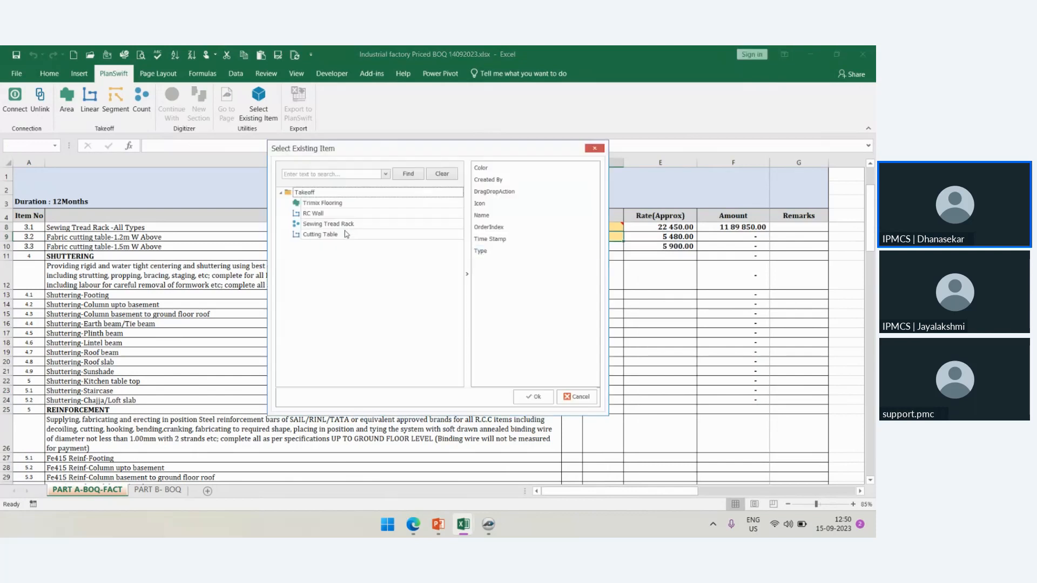
click(346, 234)
click(537, 397)
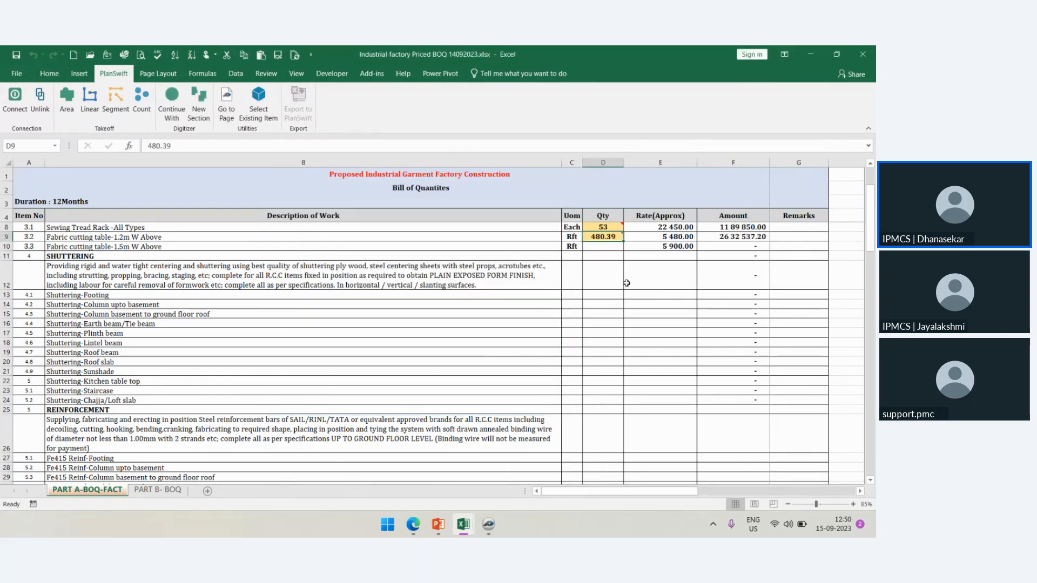
Review the Reinforcement Cement Concrete row and the takeoff link comment on its quantity cell D6.
scroll(606, 338, up, 1)
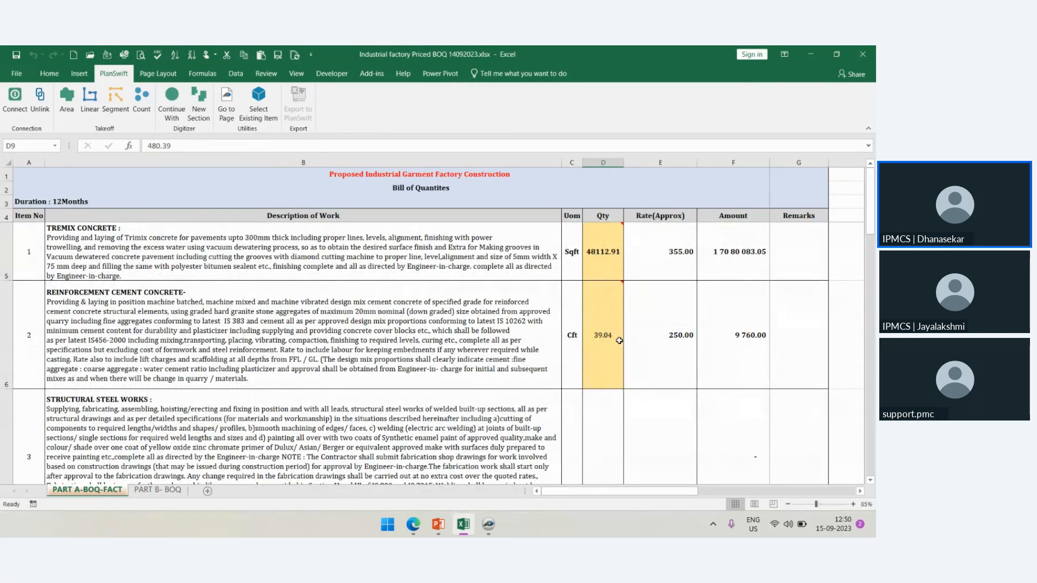
mouse_move(619, 340)
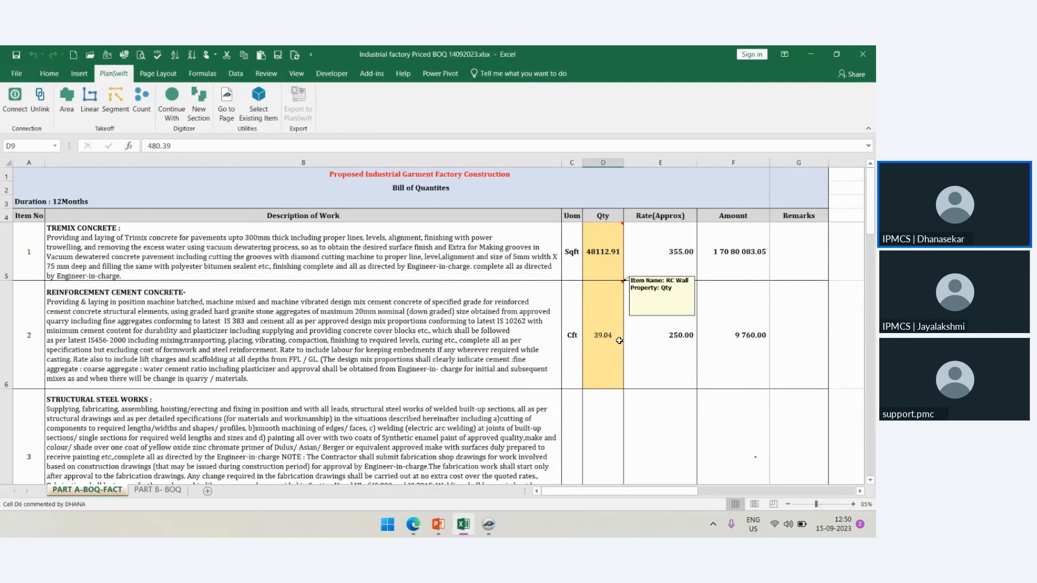
click(614, 344)
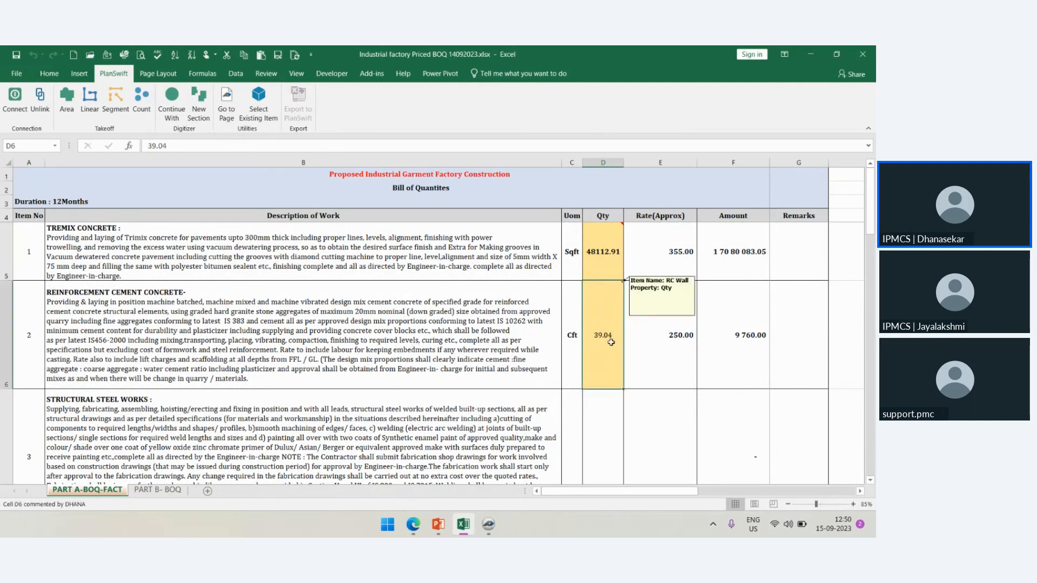
click(4, 327)
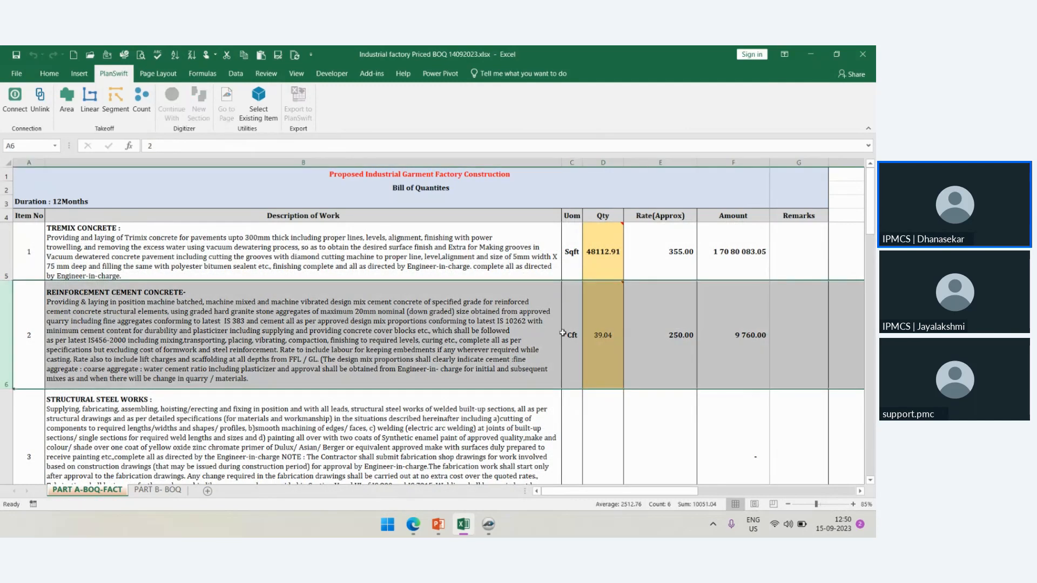
mouse_move(602, 347)
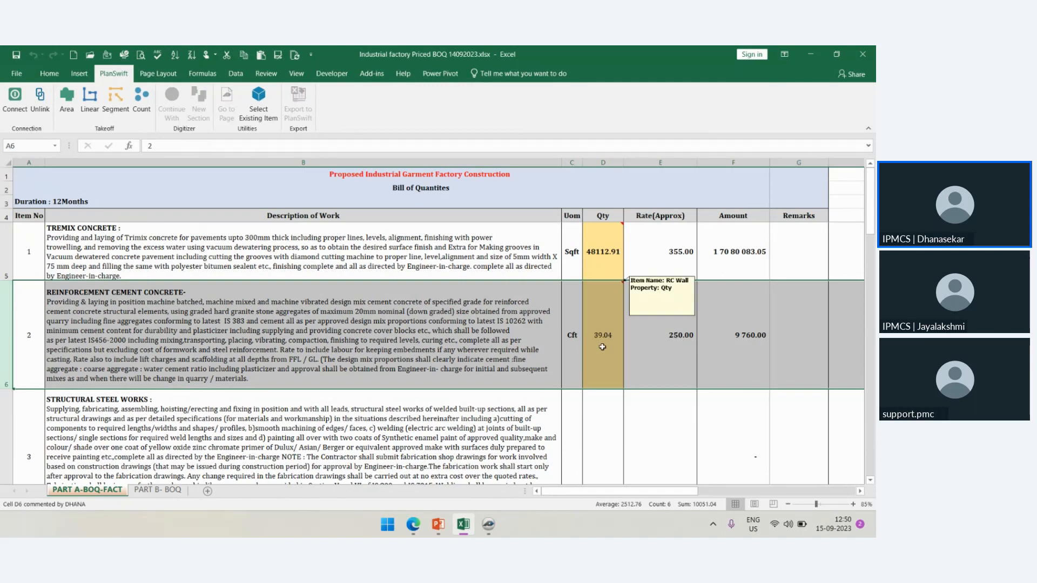
click(603, 348)
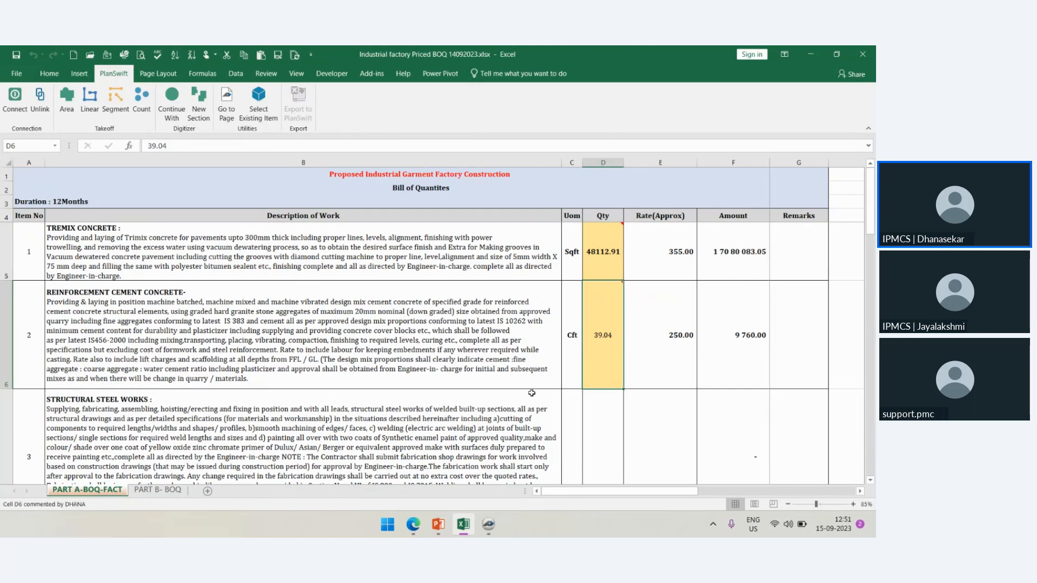
Switch to the PowerPoint presentation, start the slide show from the Other Features slide, and advance to the following slide.
mouse_move(500, 528)
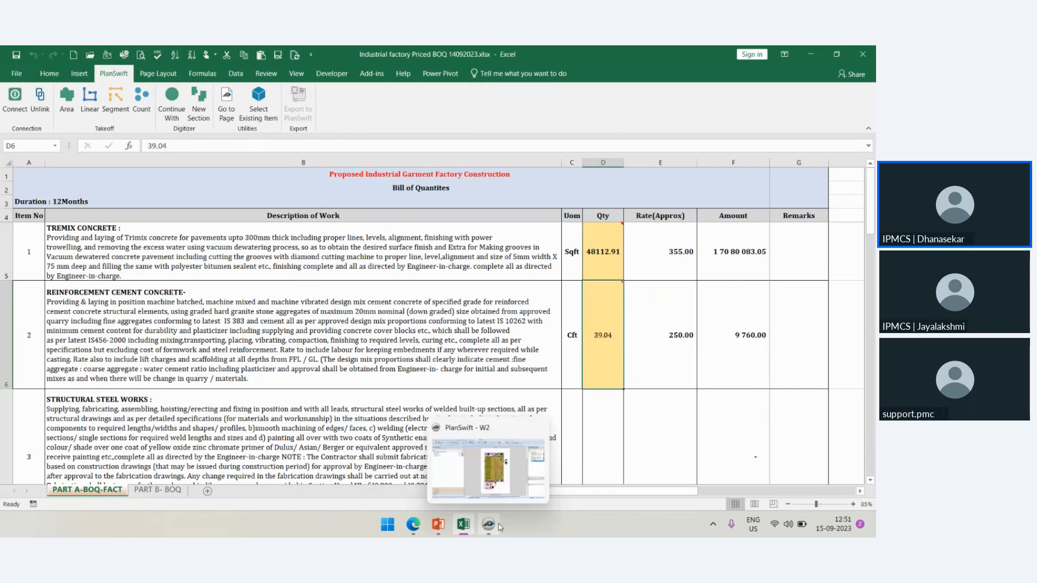
click(439, 525)
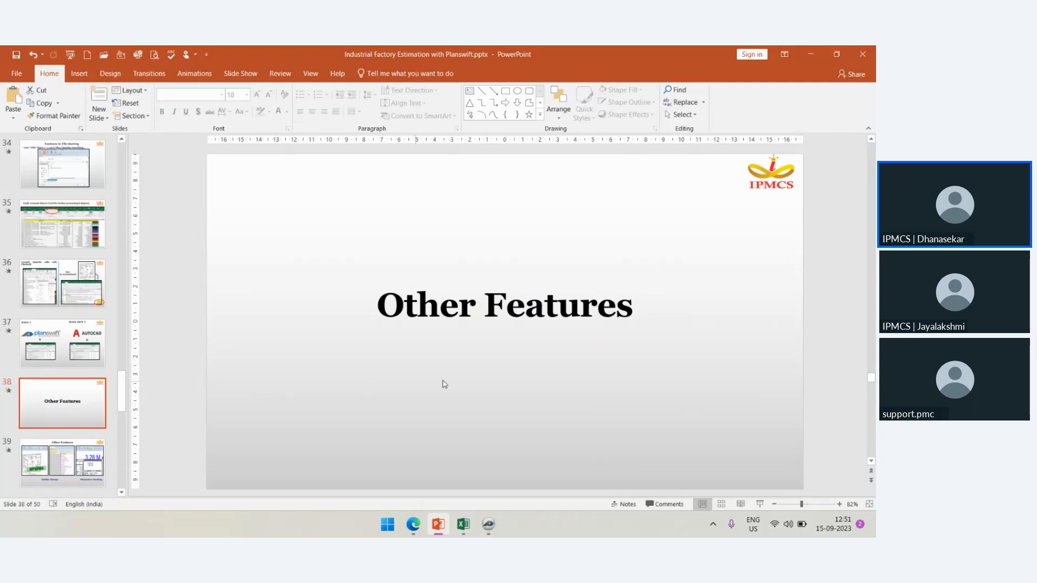
click(759, 504)
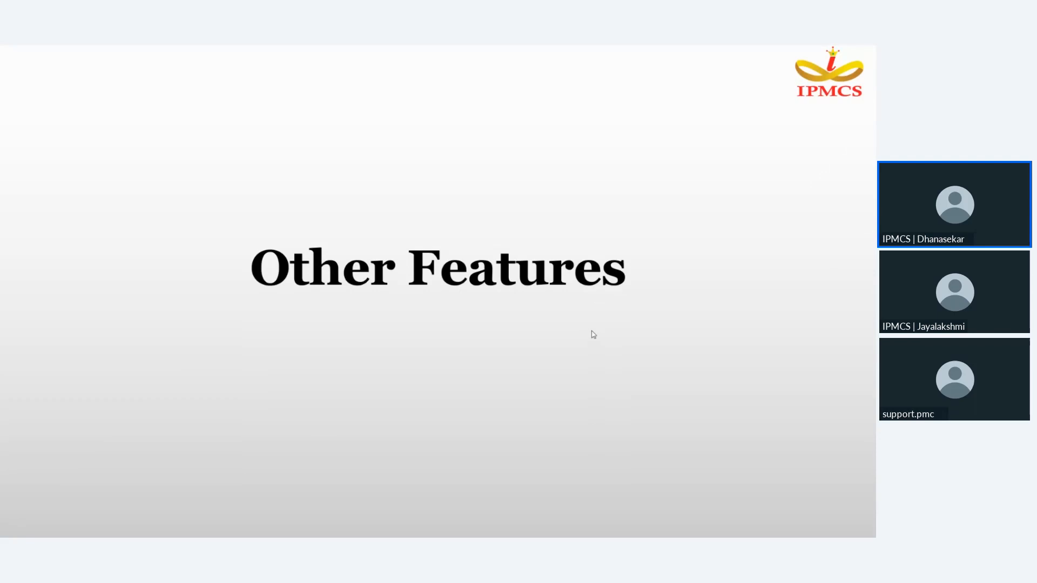
click(593, 335)
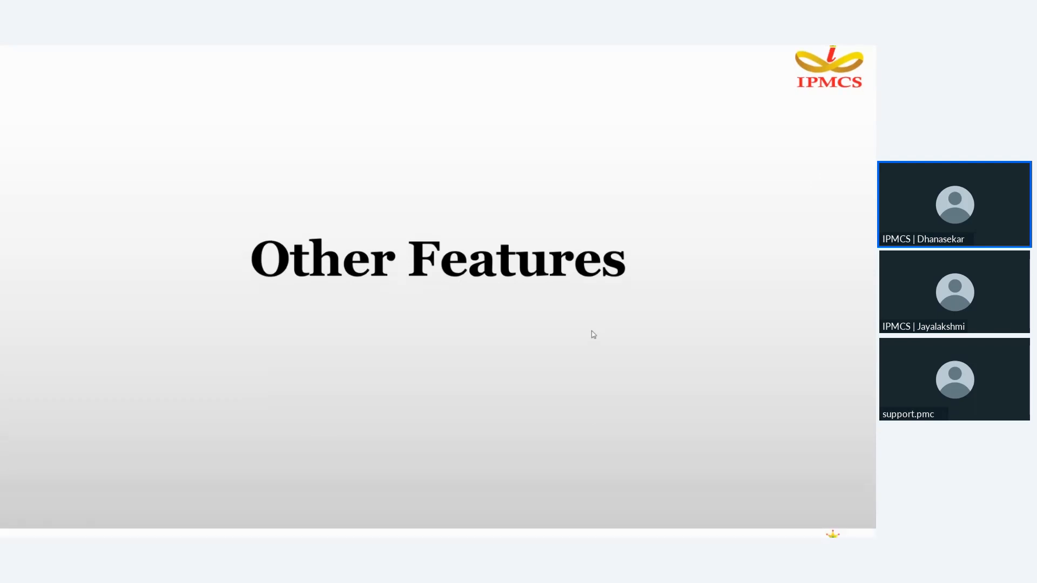